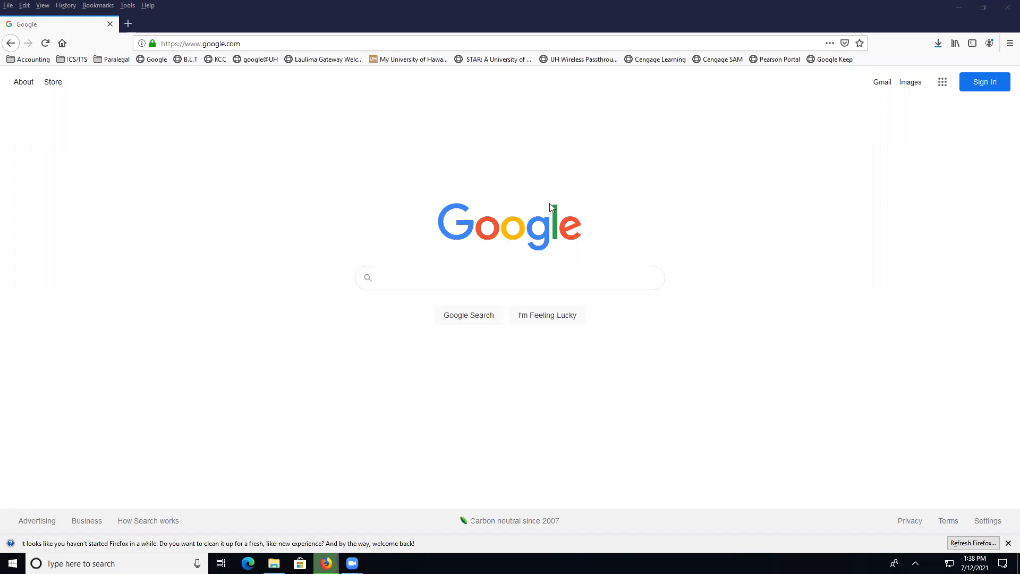
Search Google for mamp and open the free MAMP download page through the official Windows product page.
click(434, 272)
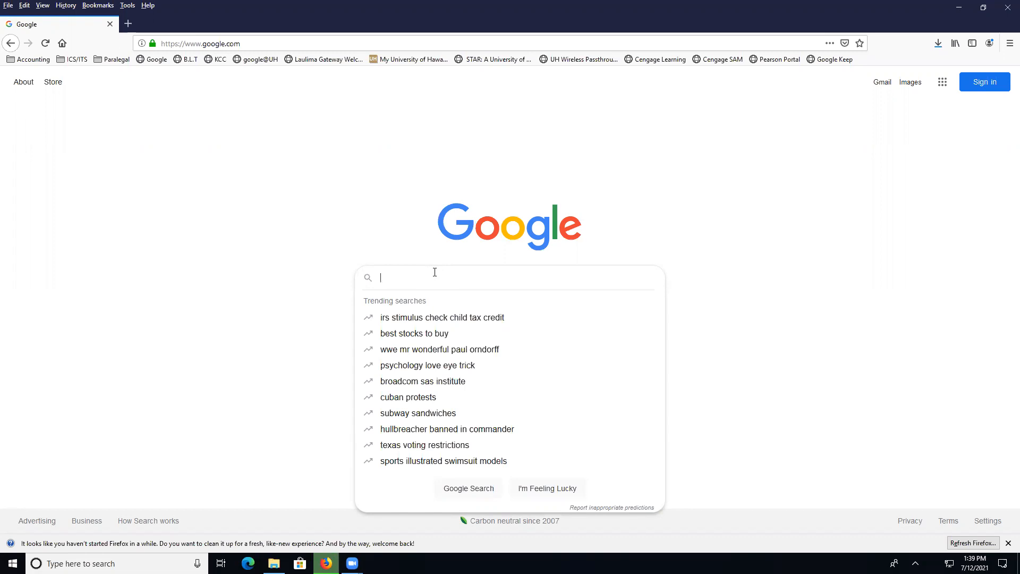
text(mamp)
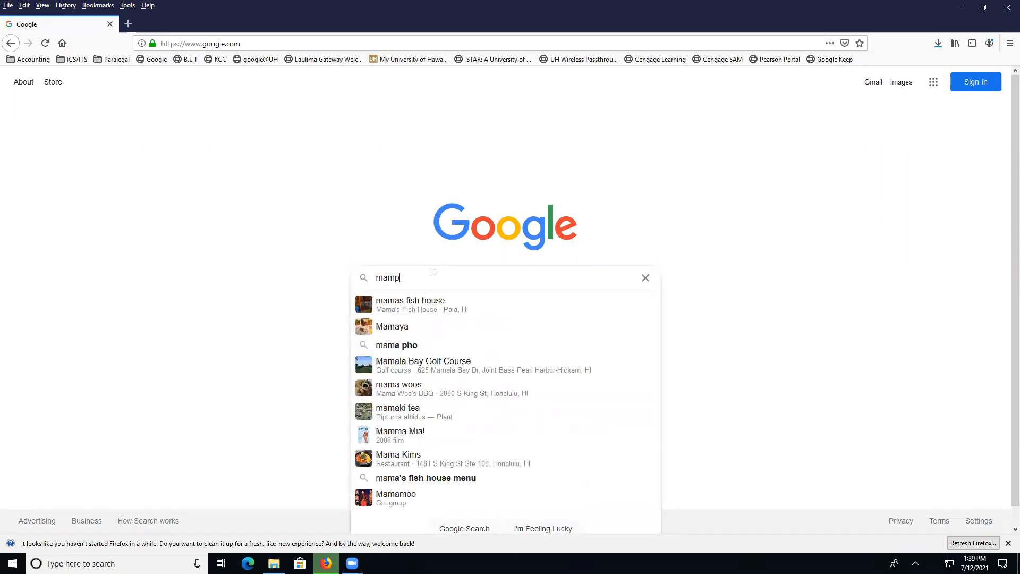
key(Return)
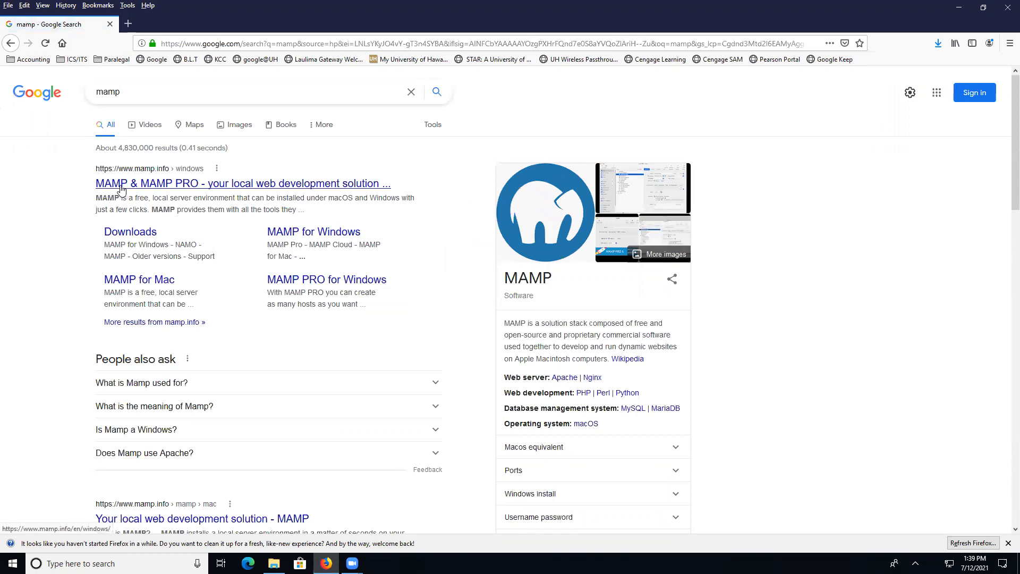
click(122, 189)
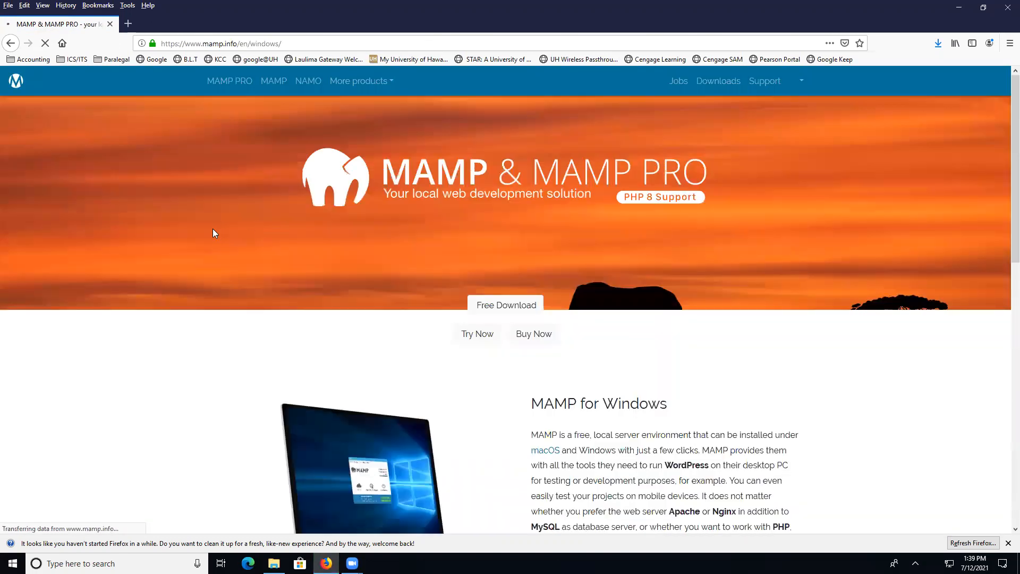
scroll(212, 234, down, 6)
scroll(467, 266, up, 4)
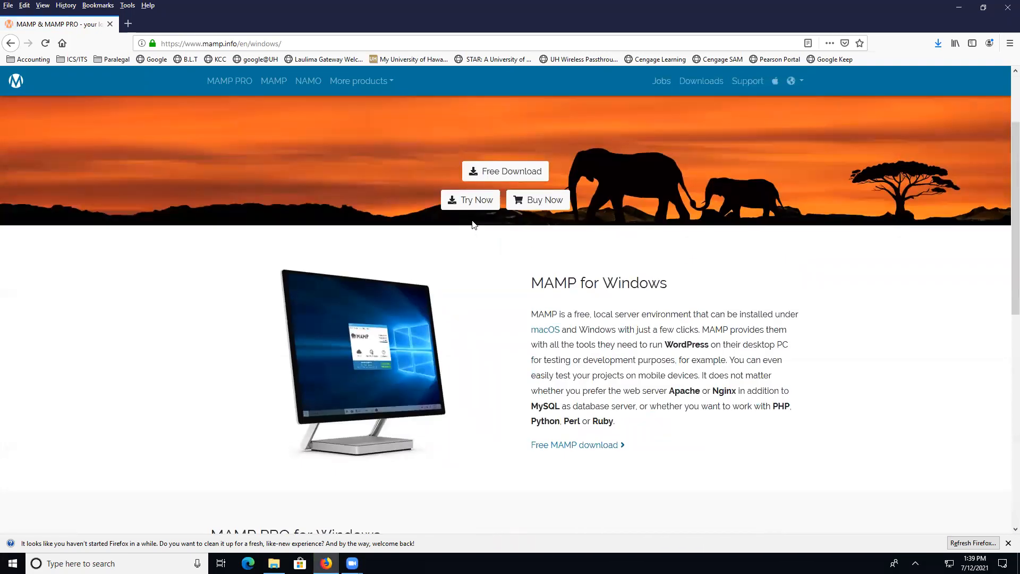
click(485, 171)
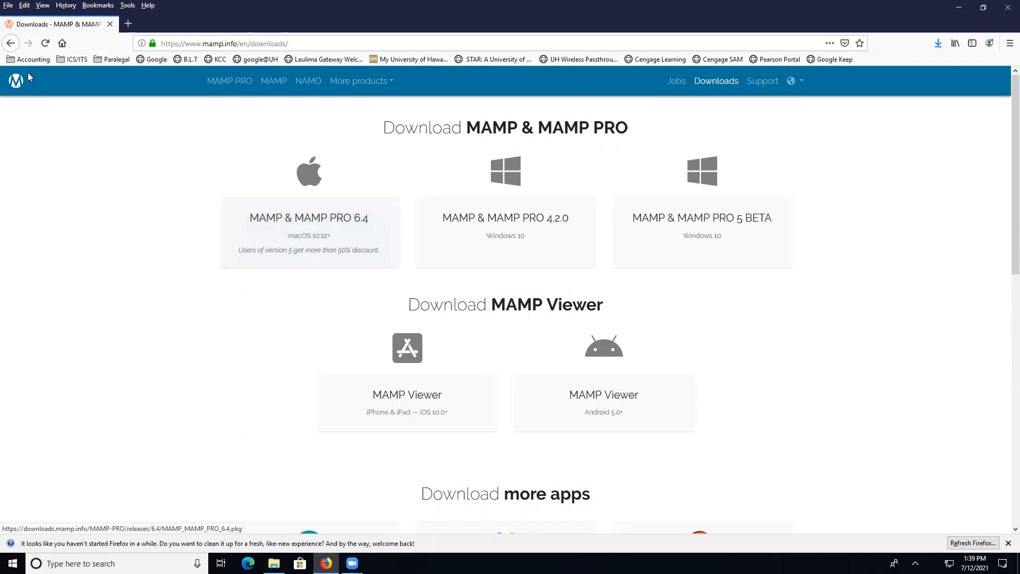
Search Google for wampserver download and go to the download on WampServer's SourceForge page.
click(348, 45)
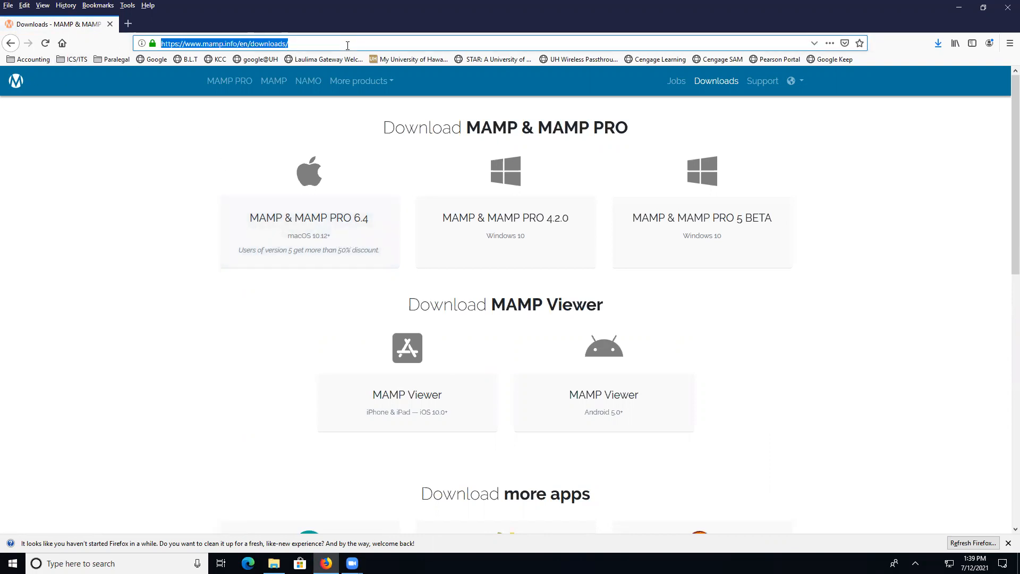
text(google.com/)
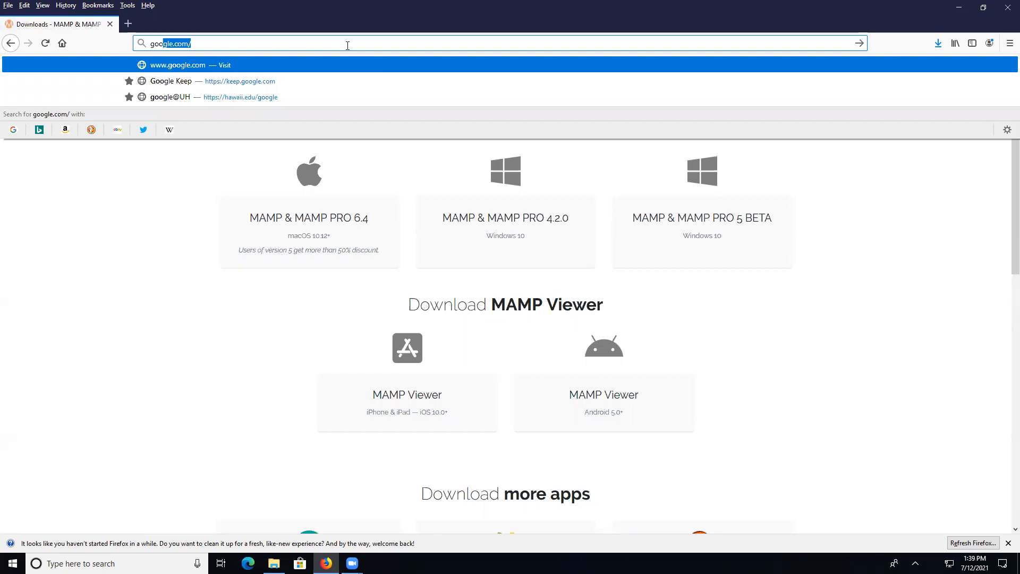
key(Return)
click(428, 276)
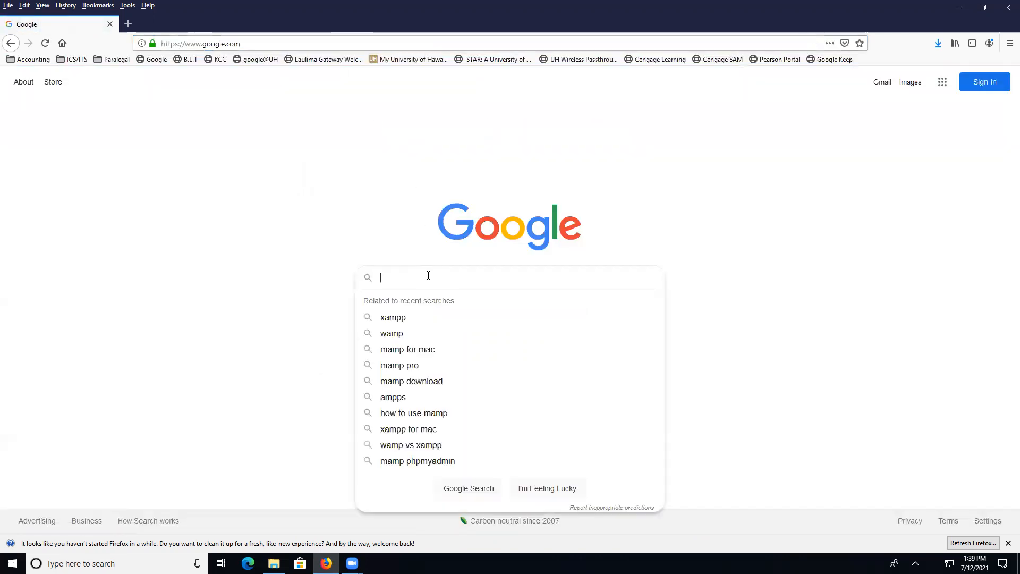
text(wamp)
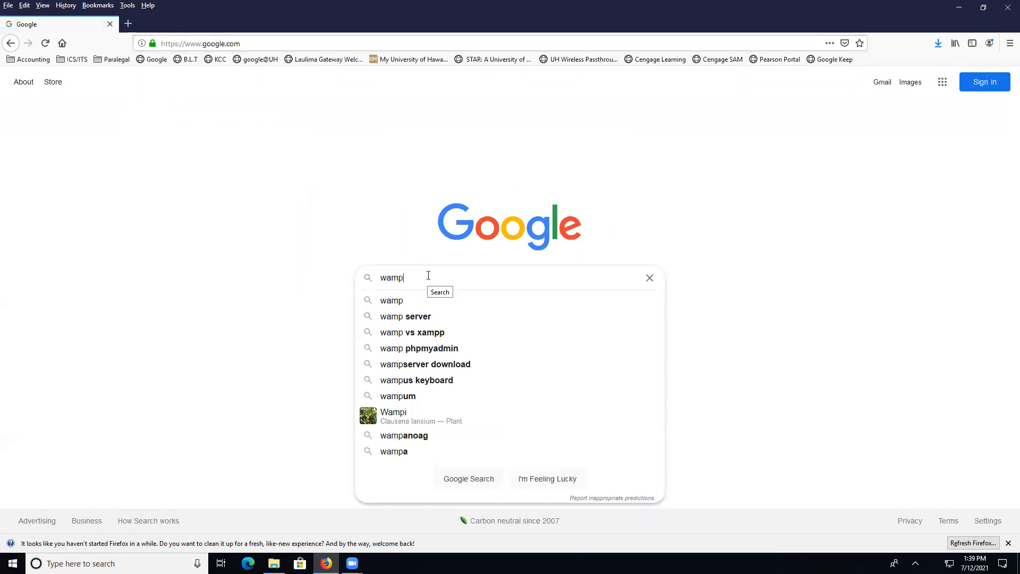
text(server)
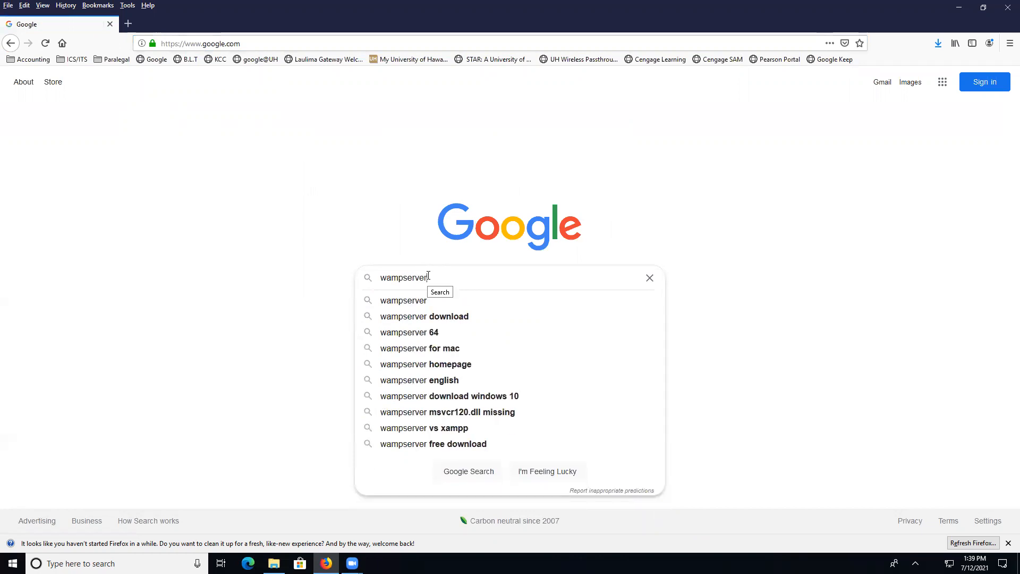
click(458, 320)
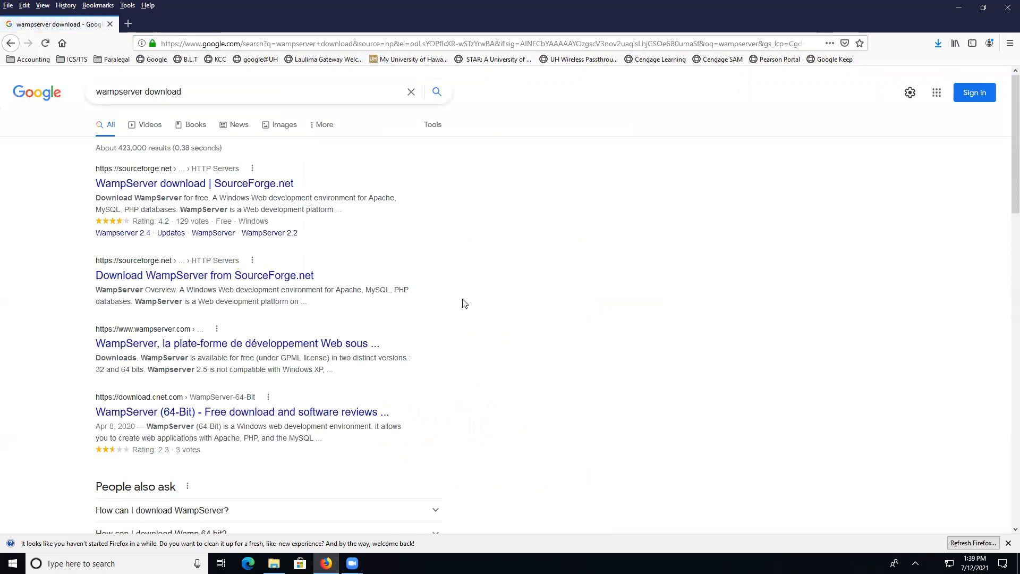
click(264, 189)
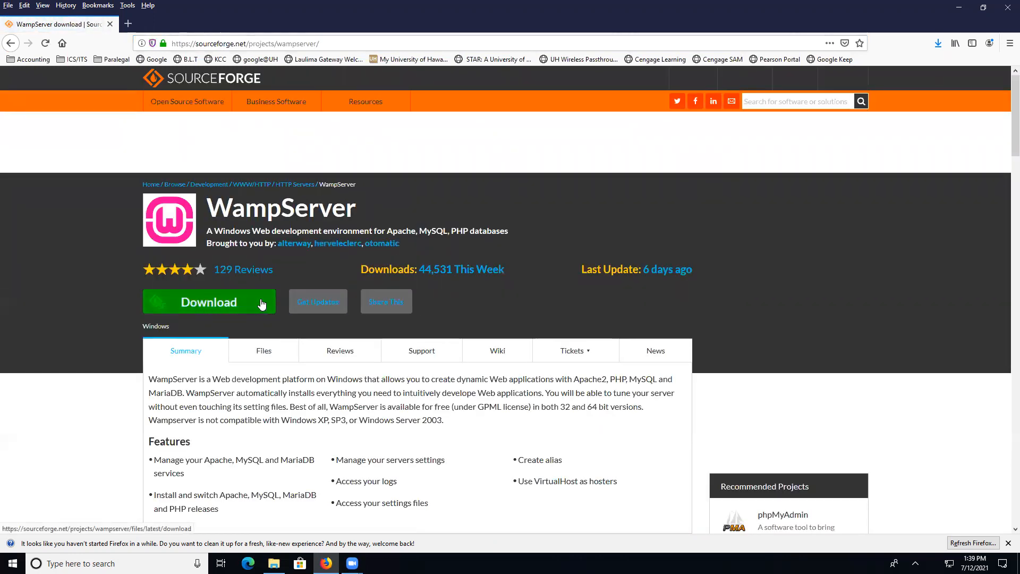
click(261, 306)
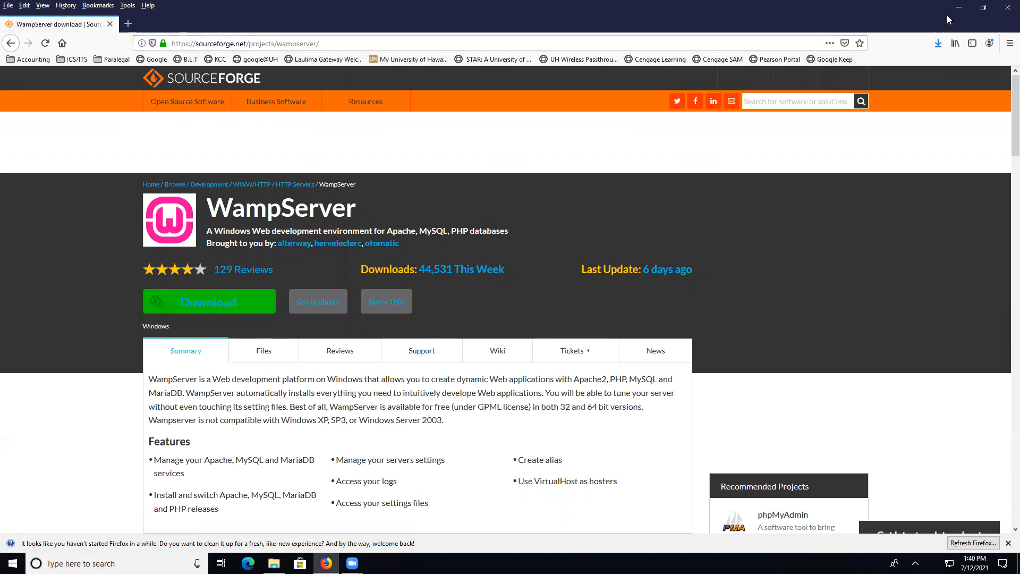
Clear the open windows off the desktop and launch the WampServer installer with English as the setup language.
click(959, 7)
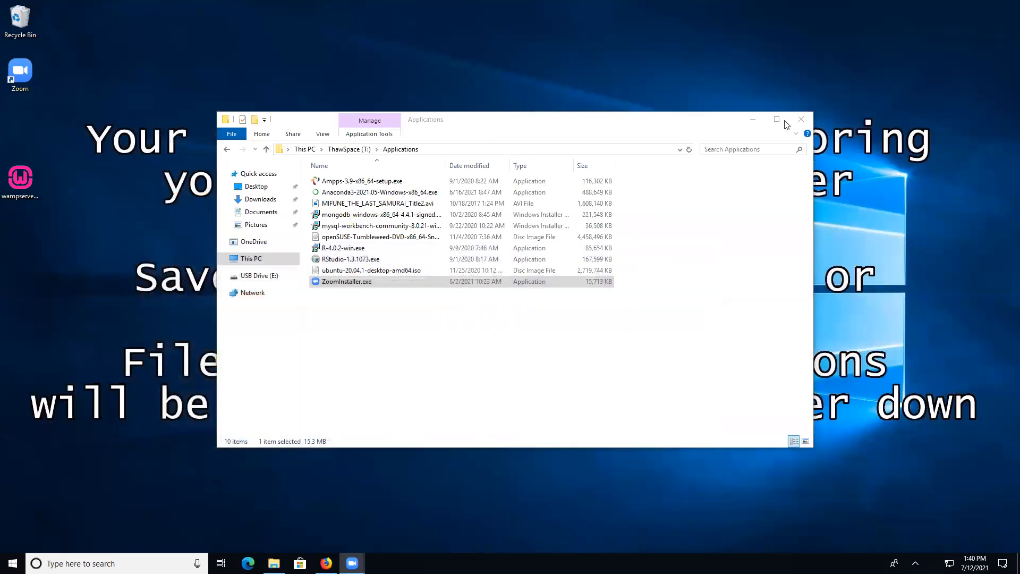
click(801, 118)
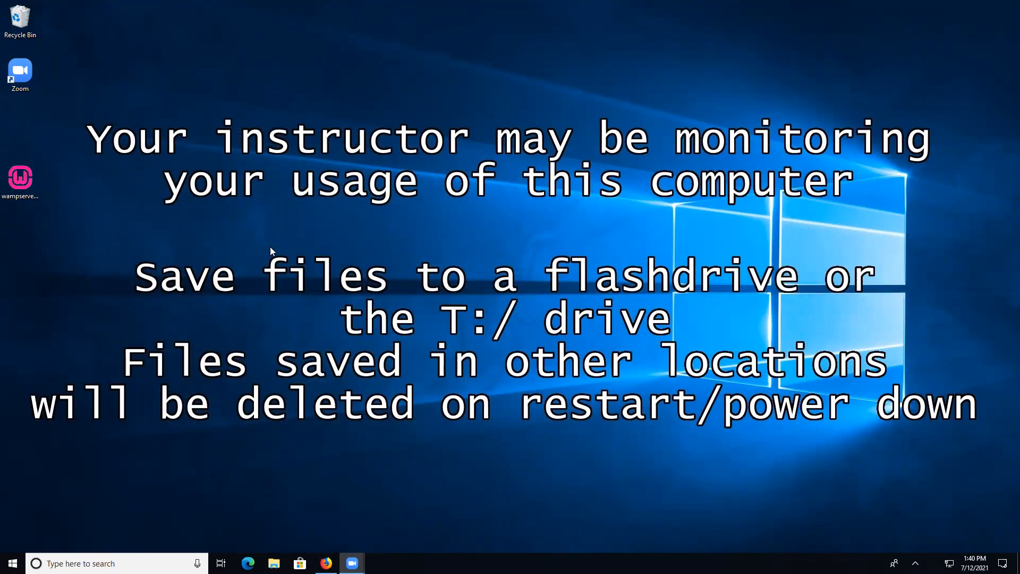
double_click(21, 179)
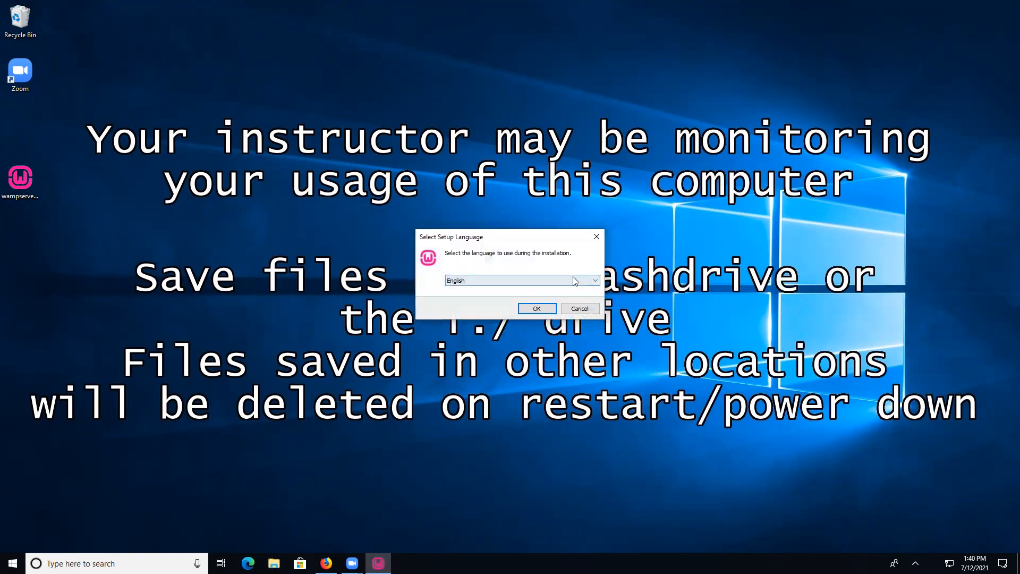
click(533, 309)
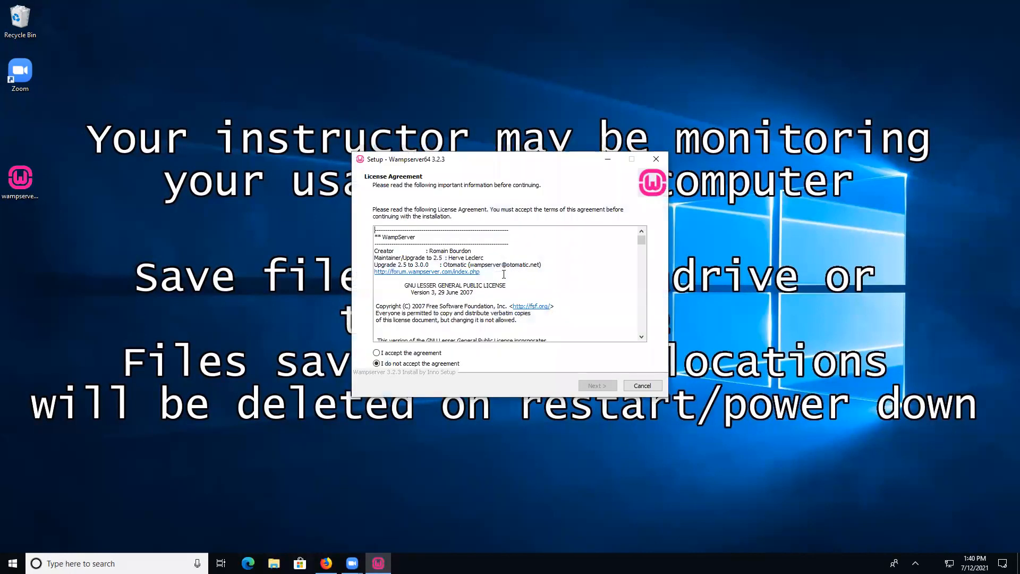
Look through the WampServer license, accept the agreement and continue the setup.
click(394, 354)
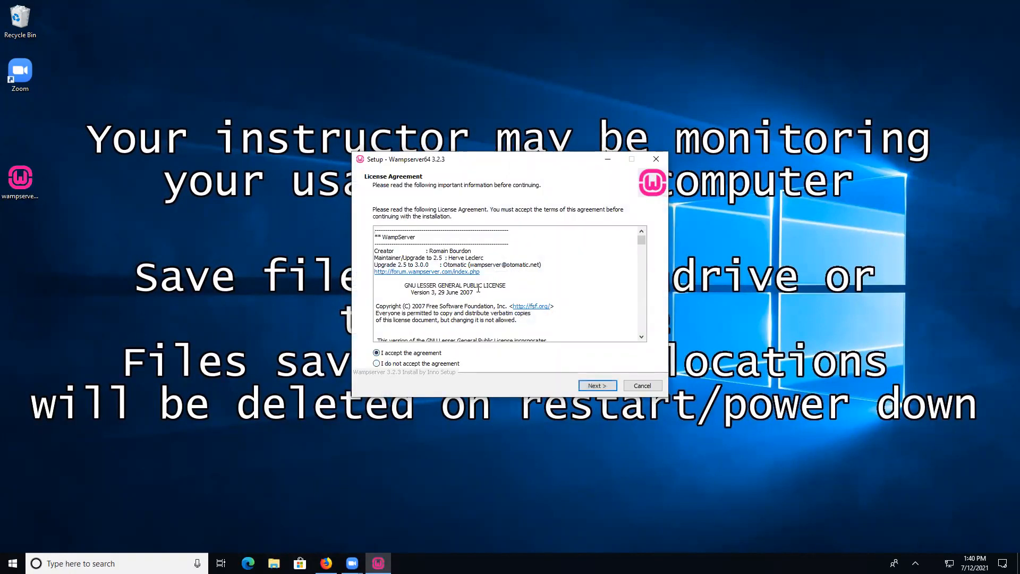
scroll(478, 288, down, 4)
scroll(478, 288, down, 3)
scroll(481, 287, up, 5)
click(597, 385)
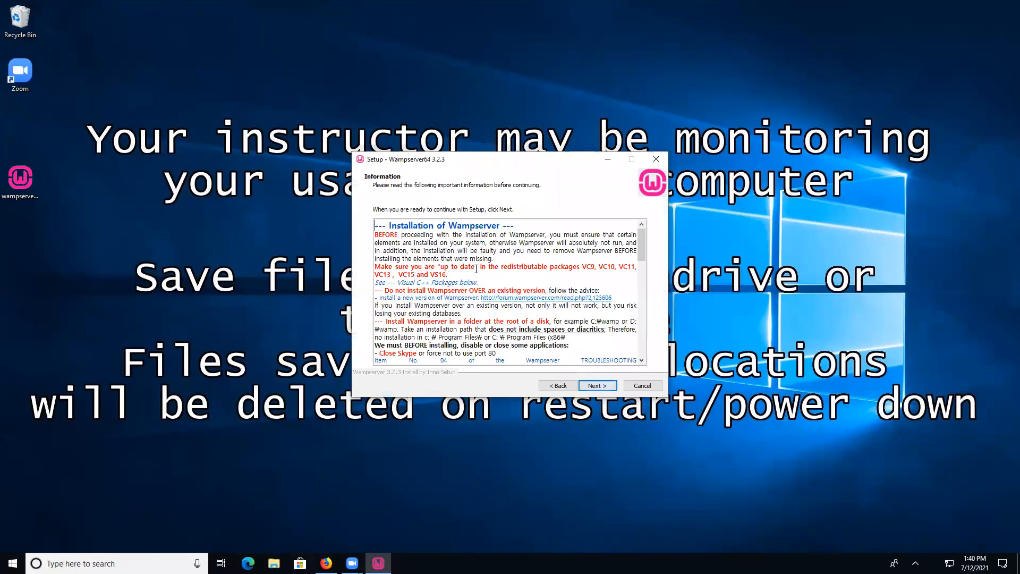
Read the pre-installation requirements and keep c:\wamp64 as the destination folder.
scroll(476, 269, down, 3)
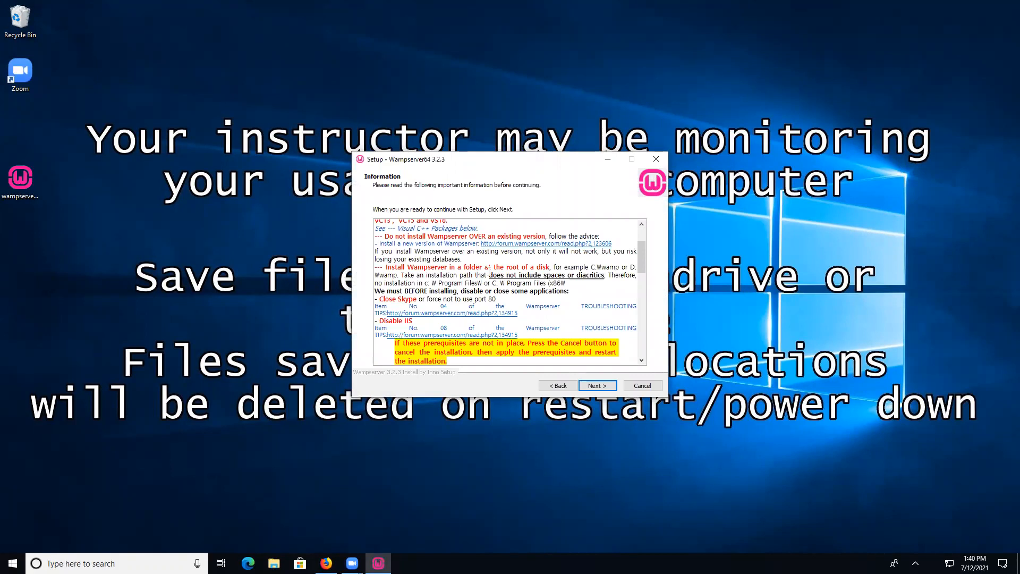
scroll(489, 271, down, 1)
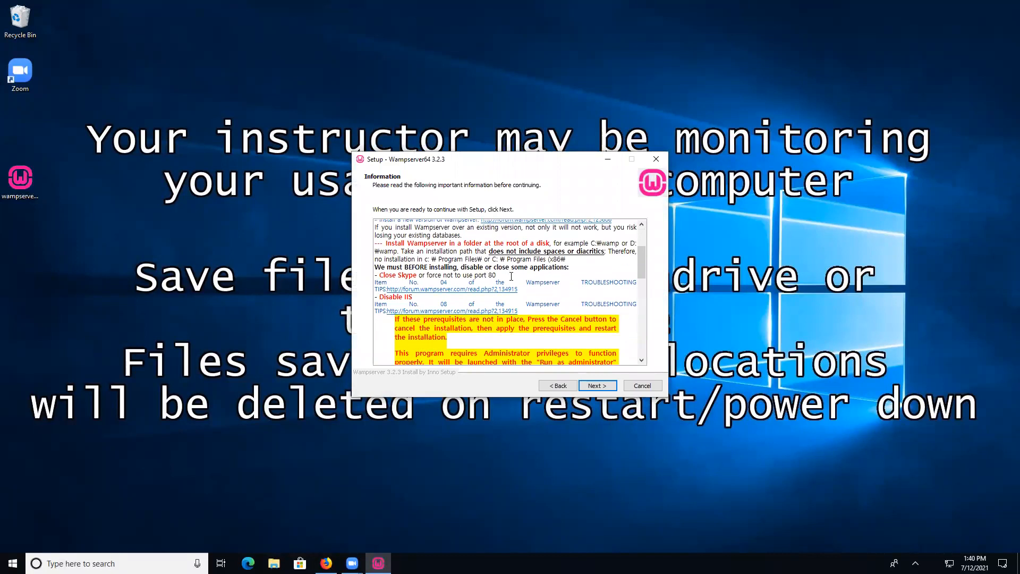
scroll(512, 276, down, 1)
scroll(512, 287, down, 1)
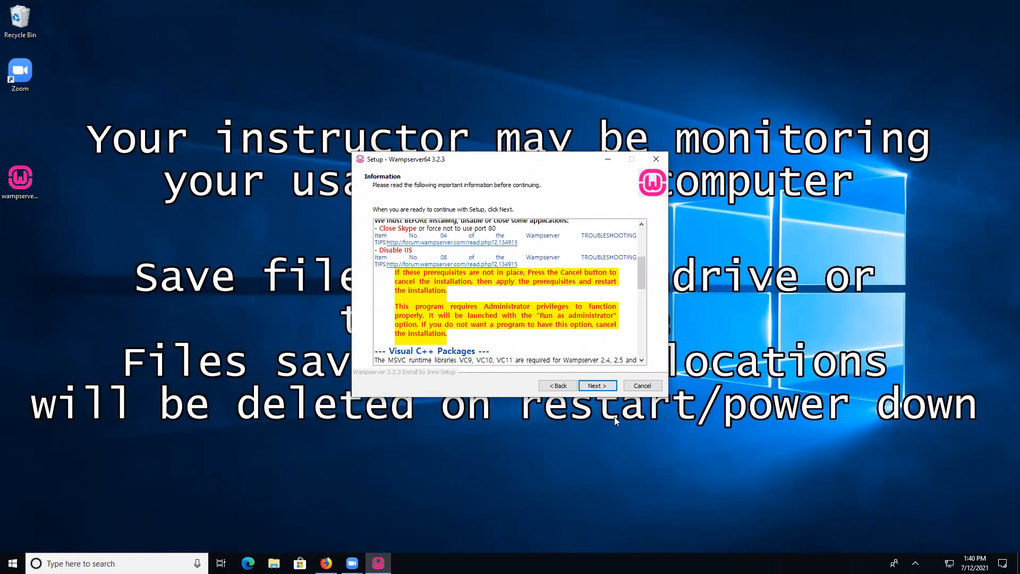
click(597, 386)
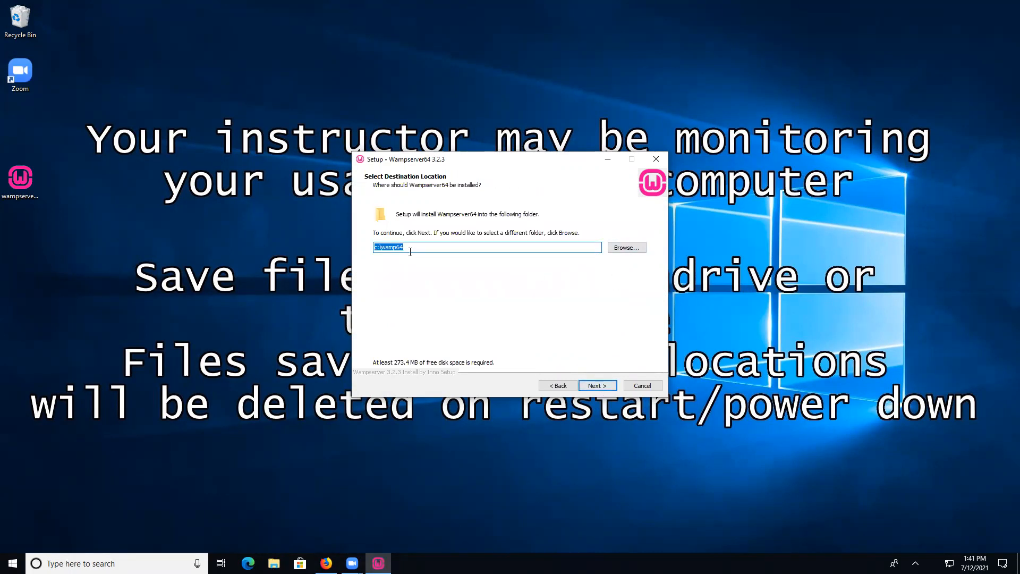
click(603, 388)
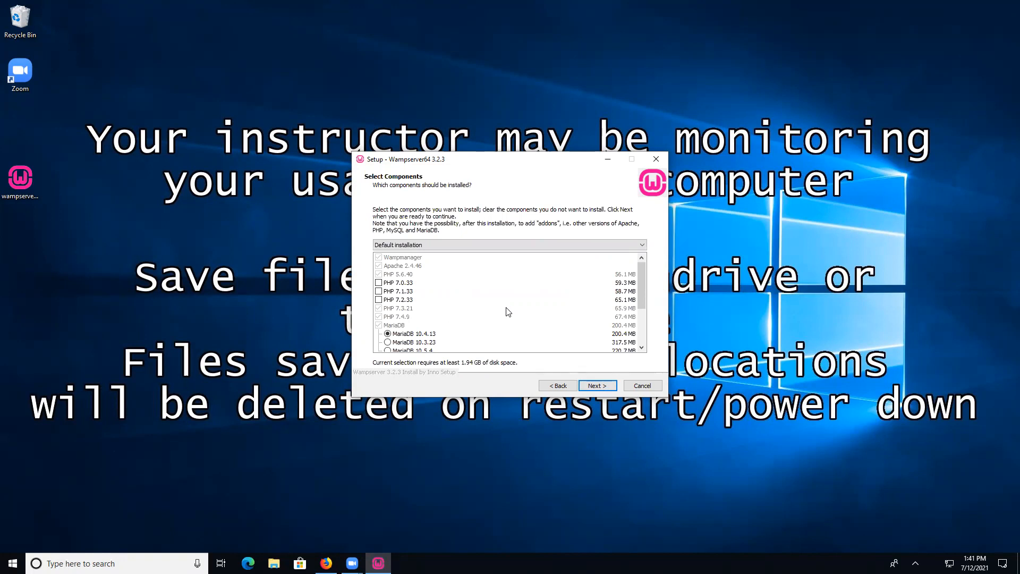
Add PHP 7.0.33 to the default components and start the installation, keeping Wampserver64 as the Start Menu folder.
click(379, 283)
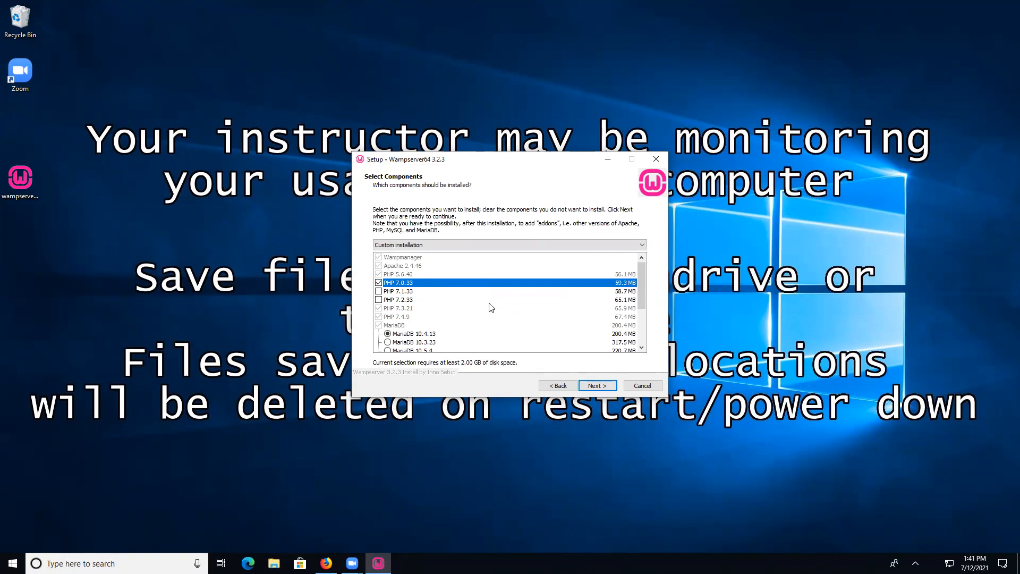
scroll(489, 304, down, 2)
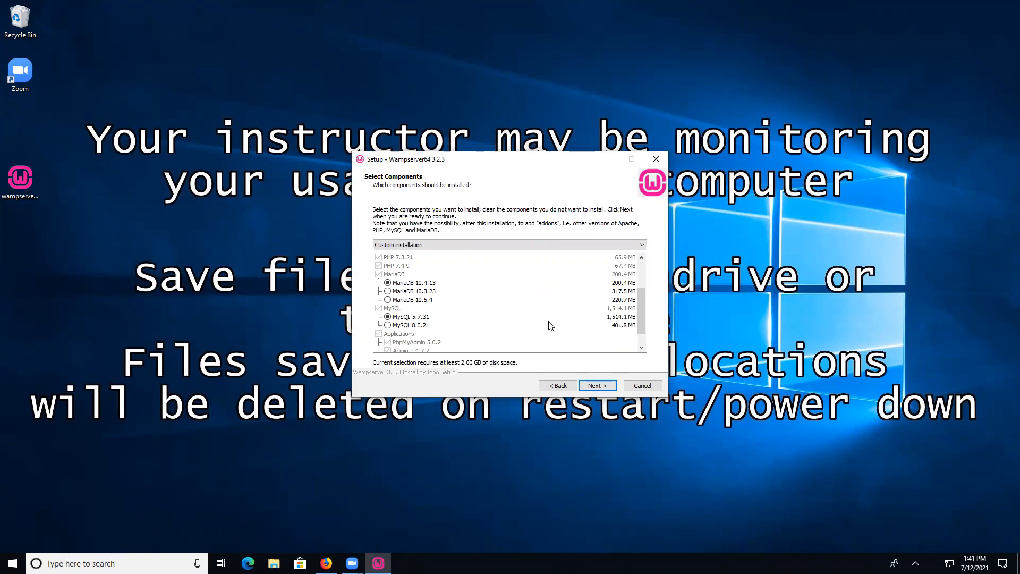
scroll(550, 326, down, 1)
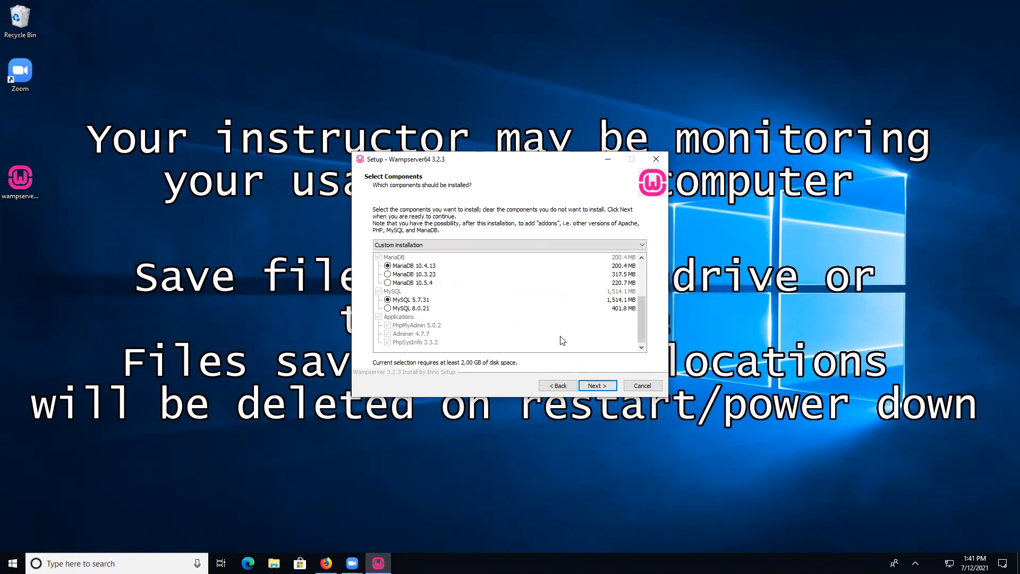
click(596, 386)
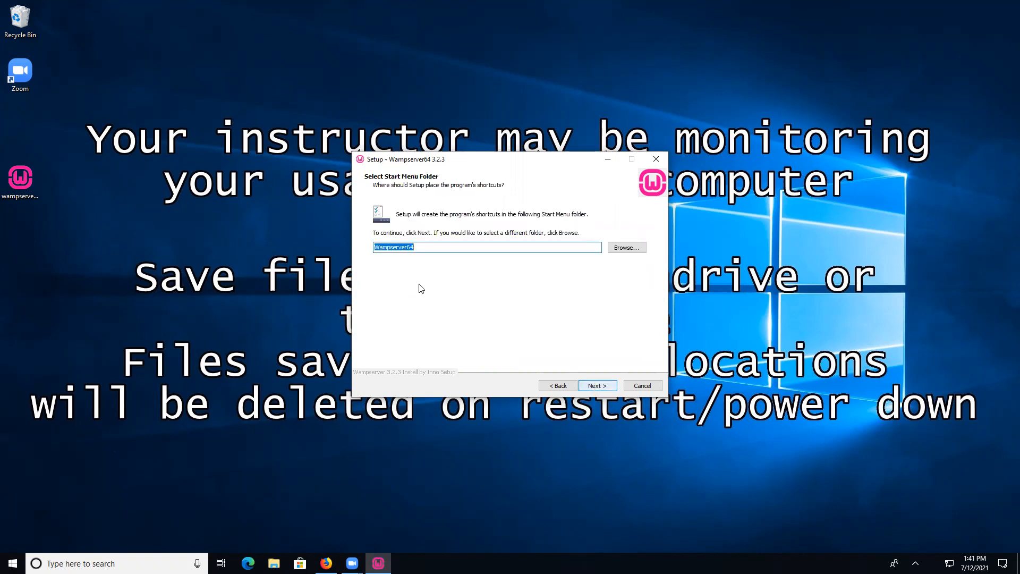
click(605, 386)
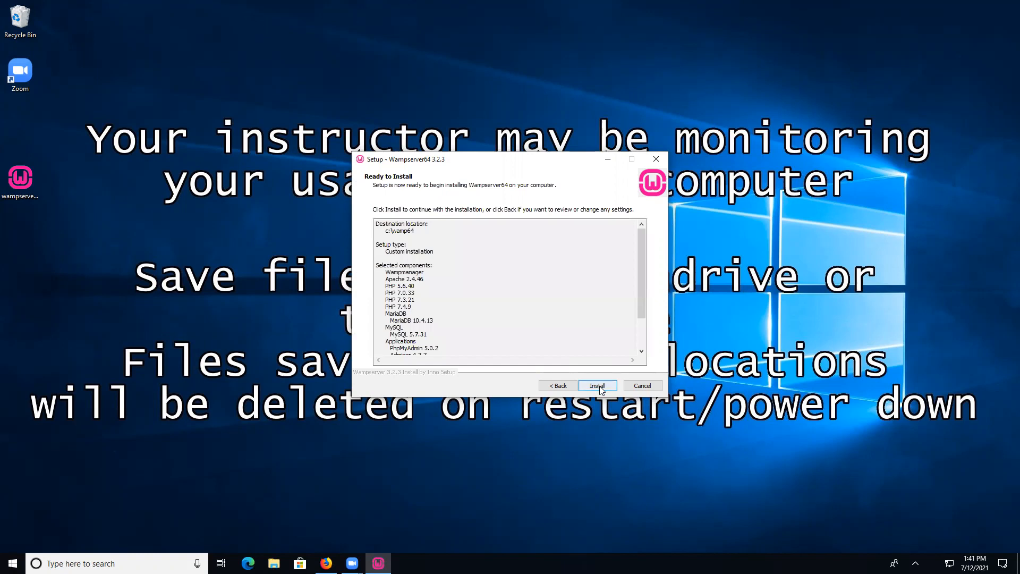
click(600, 388)
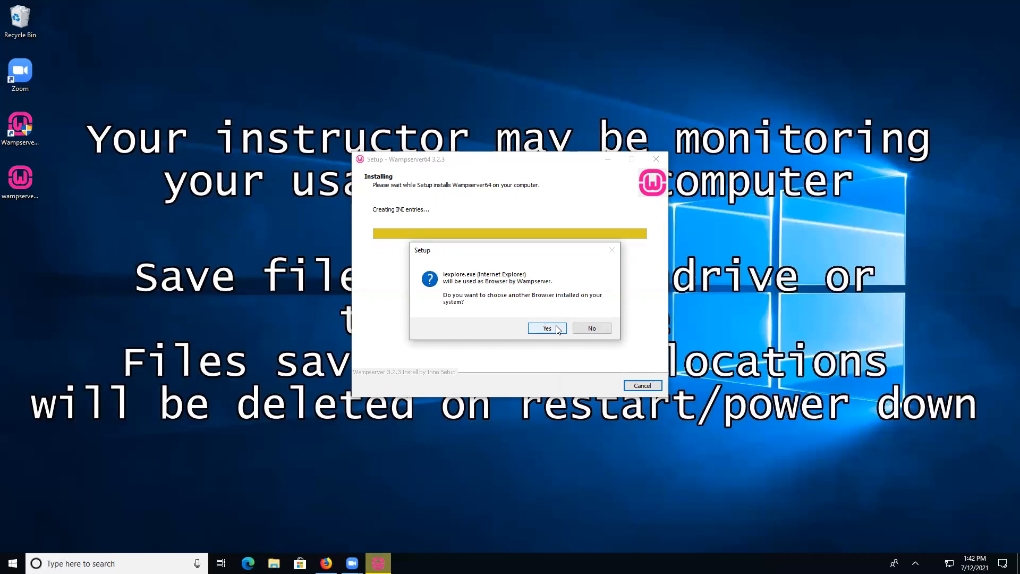
Keep Internet Explorer as the browser and Notepad as the text editor for Wampserver, and finish the setup wizard.
click(595, 328)
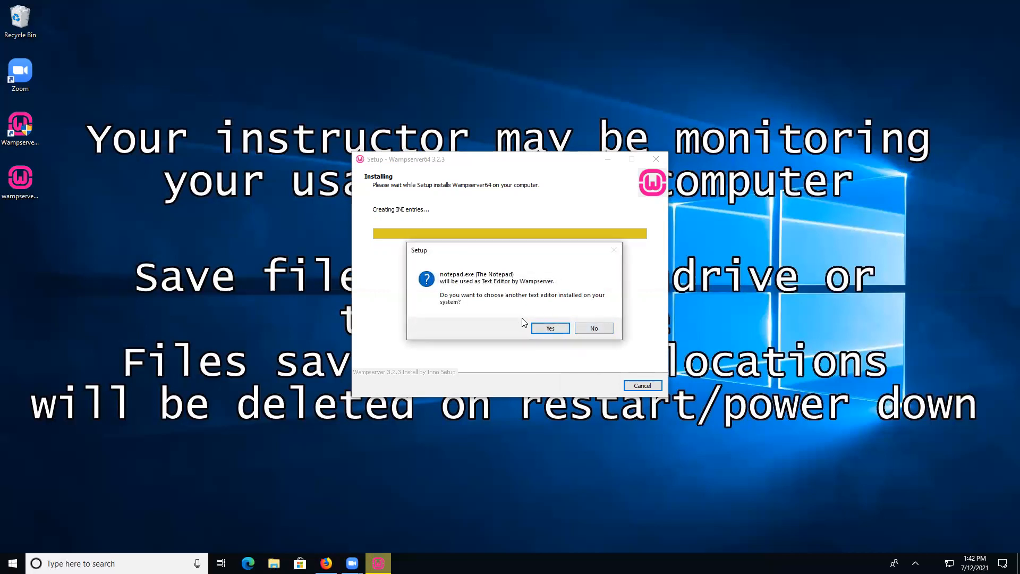
click(590, 328)
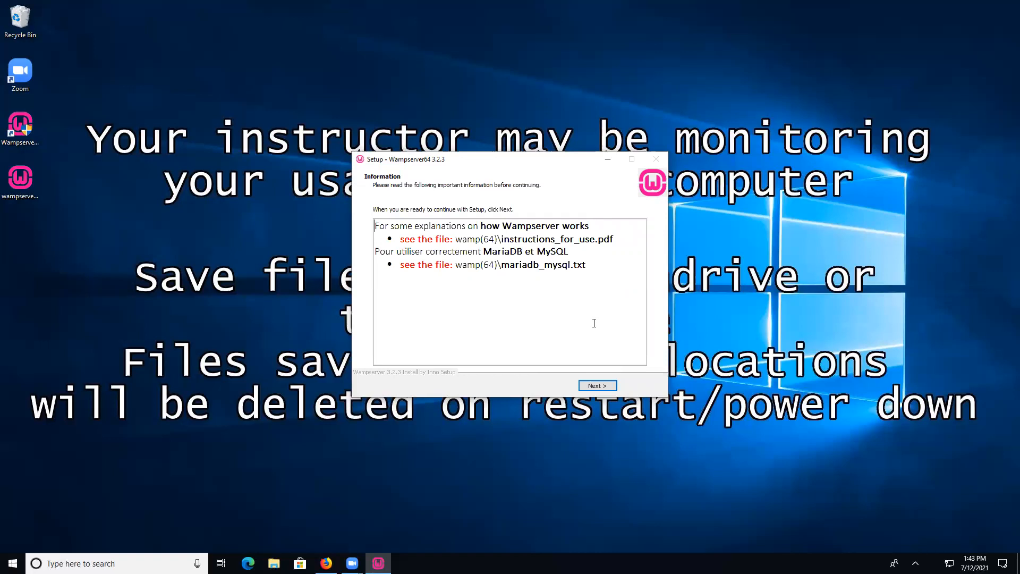
click(598, 385)
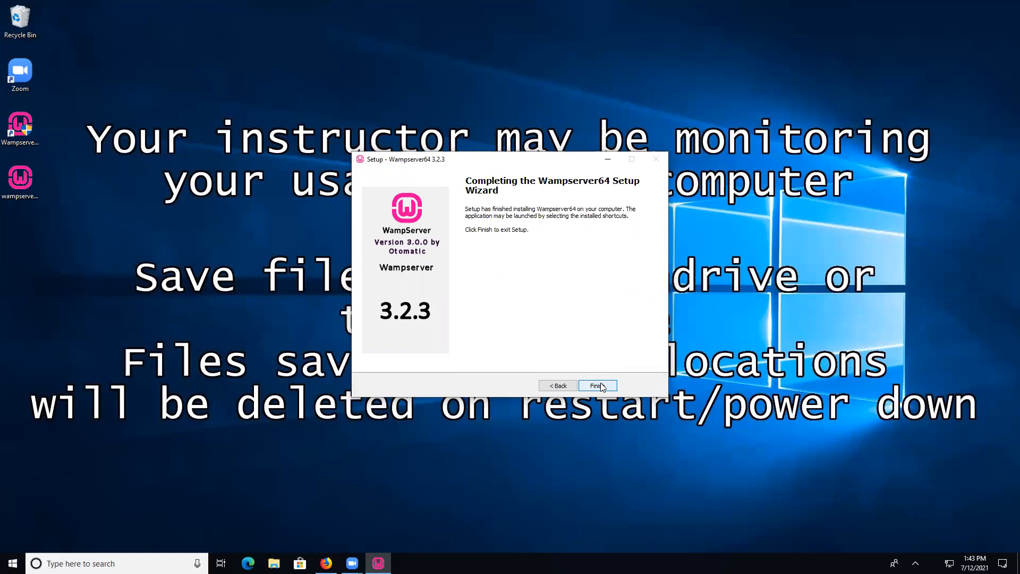
click(603, 386)
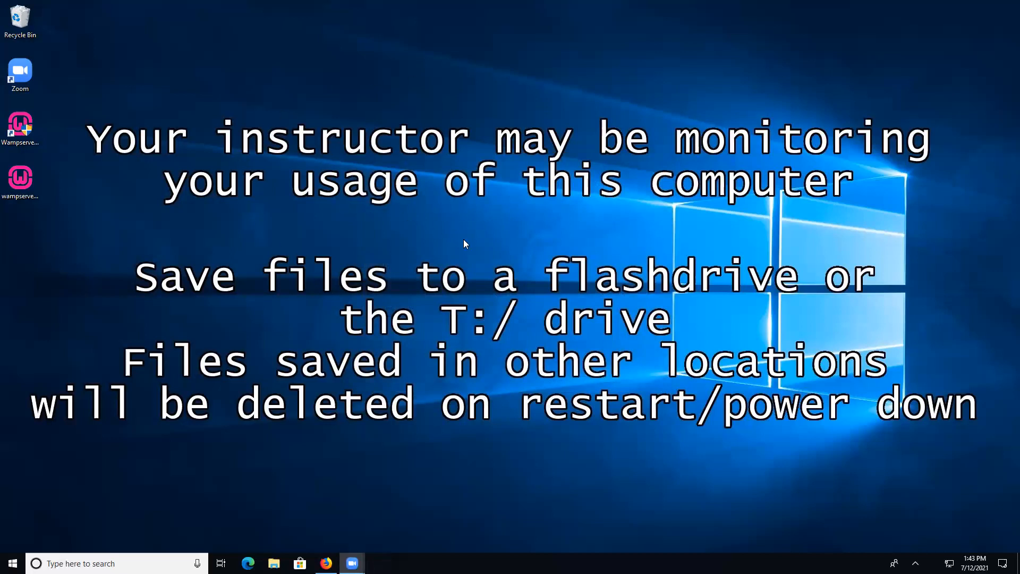
Find the newly installed Wampserver64 among the installed programs and launch it.
click(13, 563)
scroll(104, 431, down, 10)
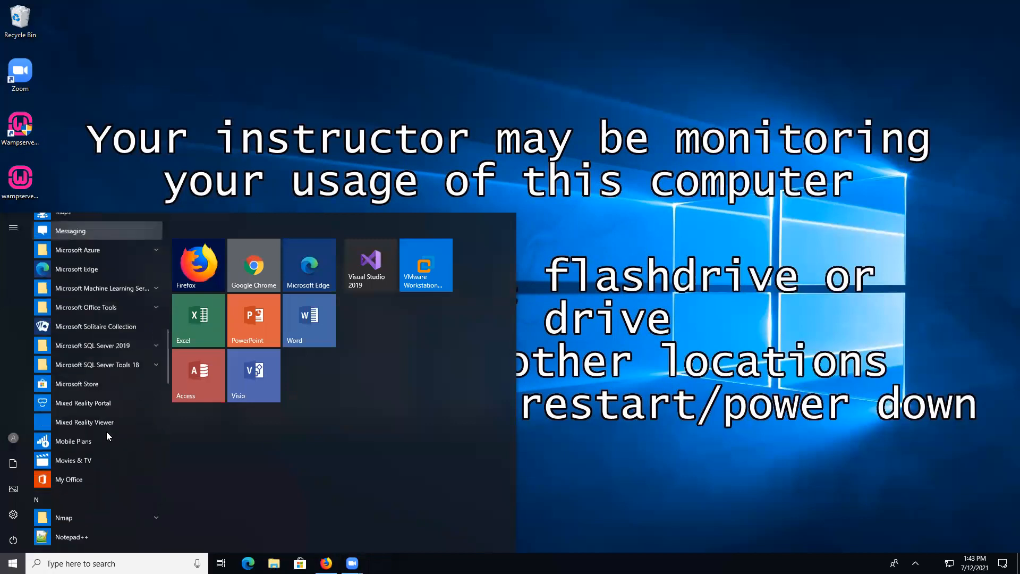
scroll(106, 433, down, 8)
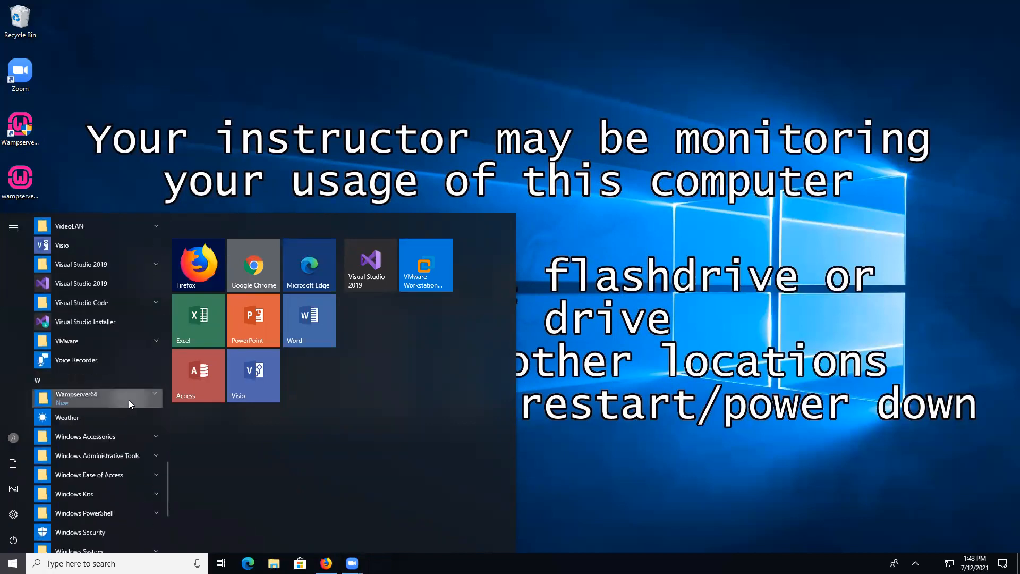
click(129, 399)
click(117, 417)
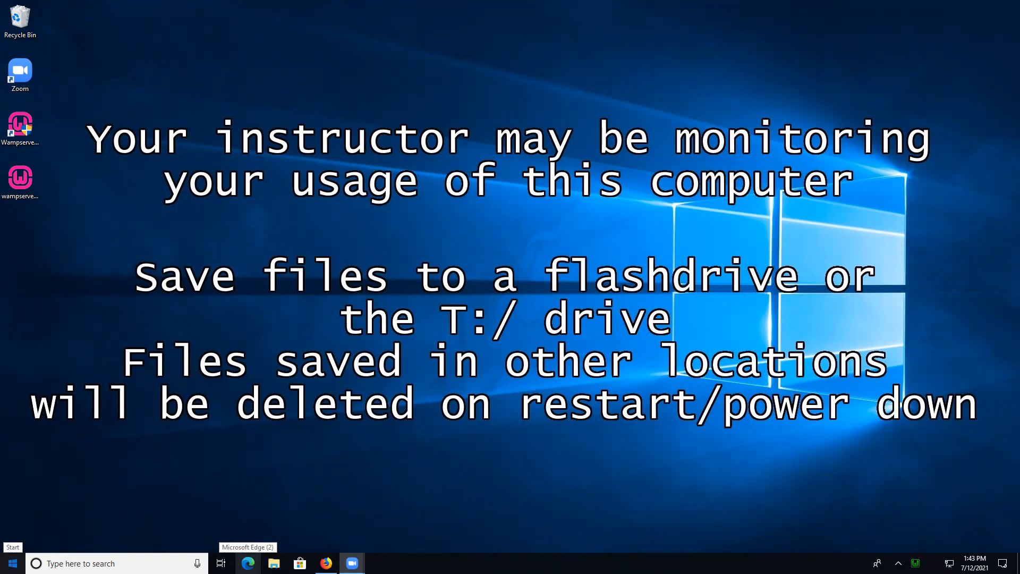
Switch to Firefox and open localhost/phpmyadmin in place of the SourceForge page.
click(12, 563)
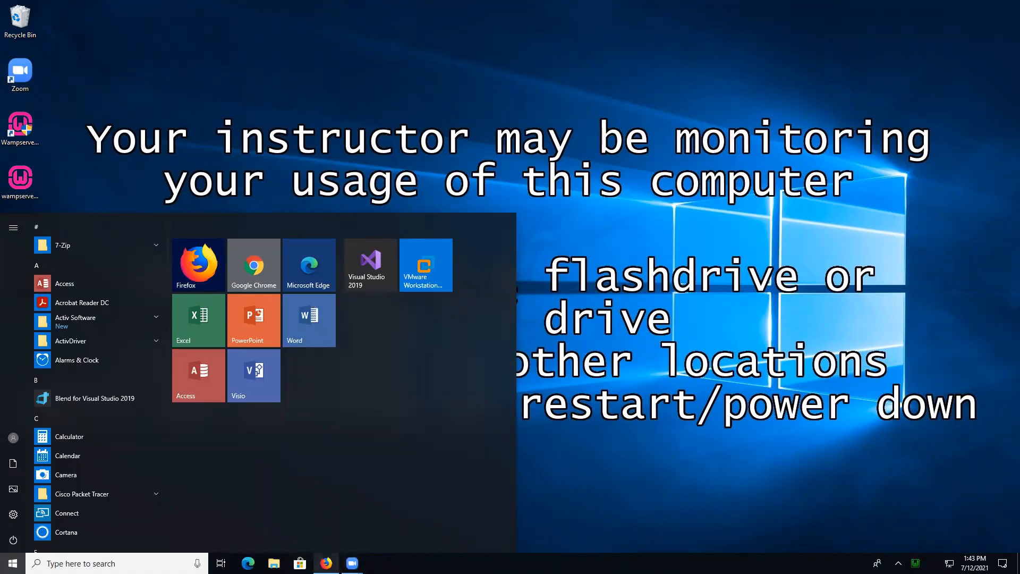
click(327, 564)
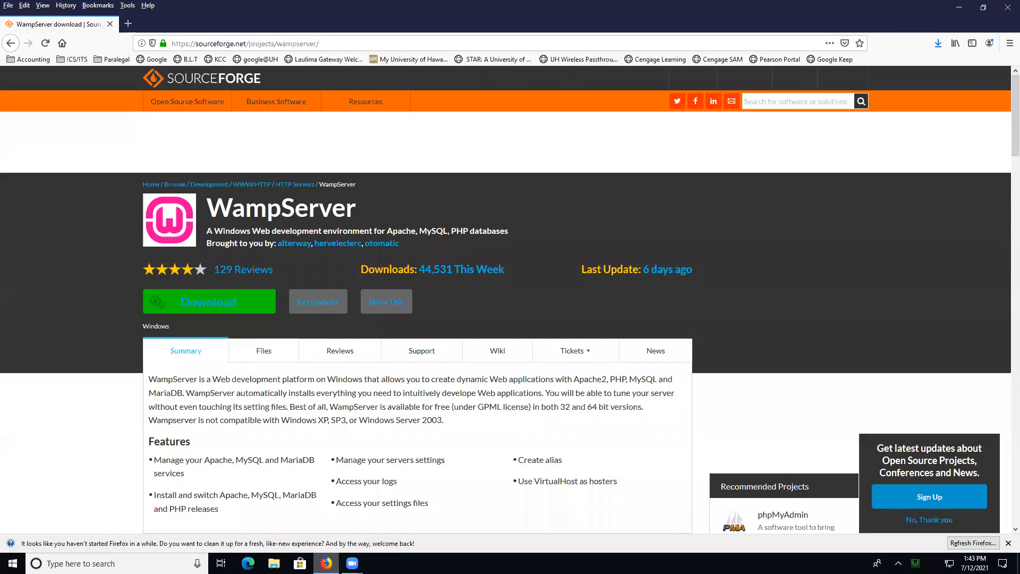
click(365, 43)
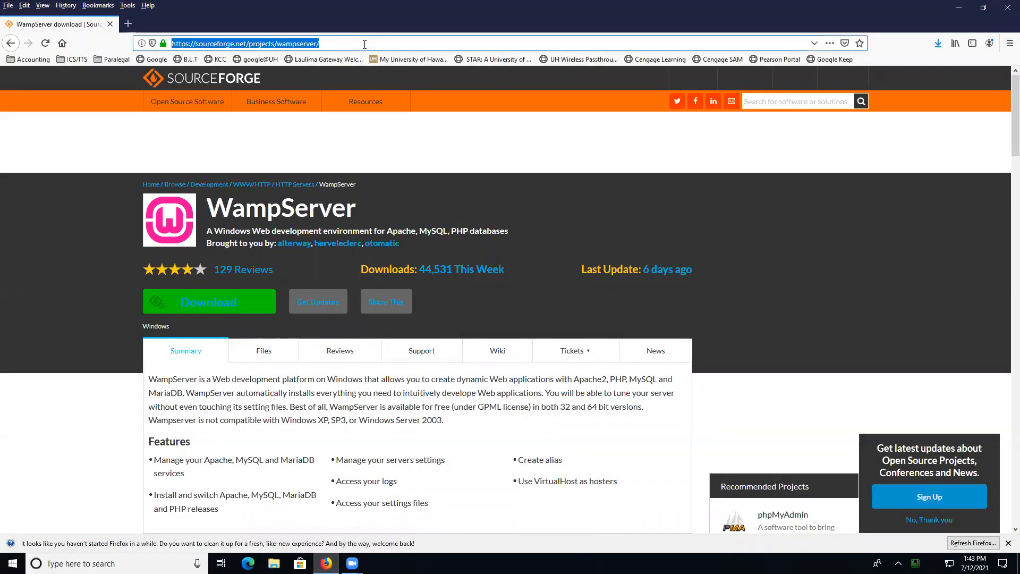
text(loca)
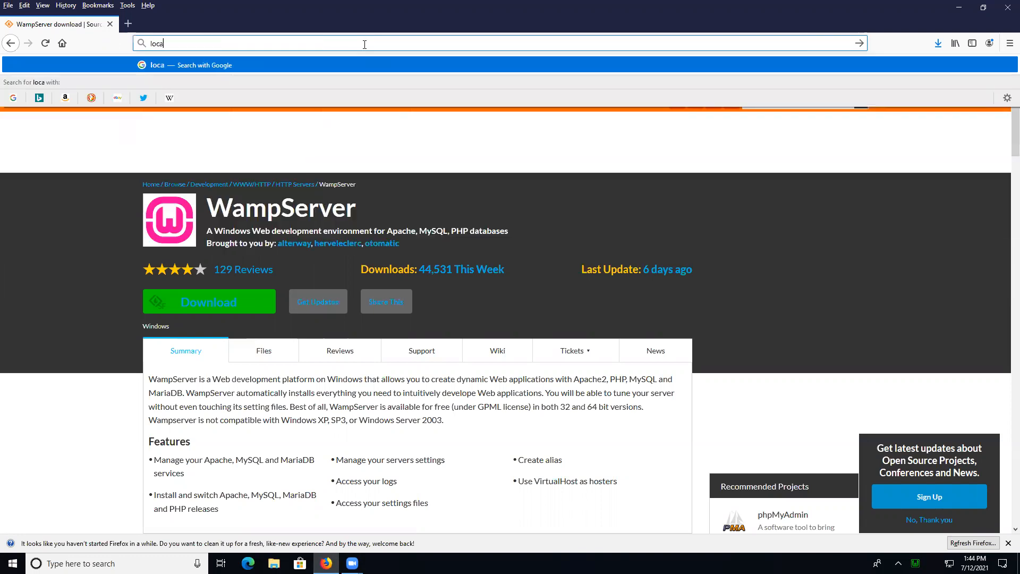
text(lhost\pj)
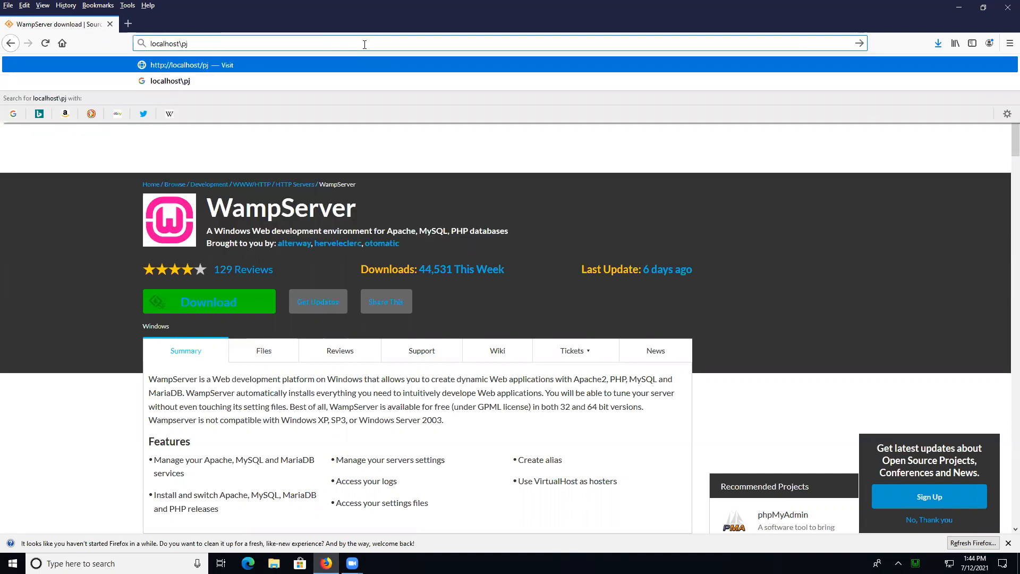
key(BackSpace)
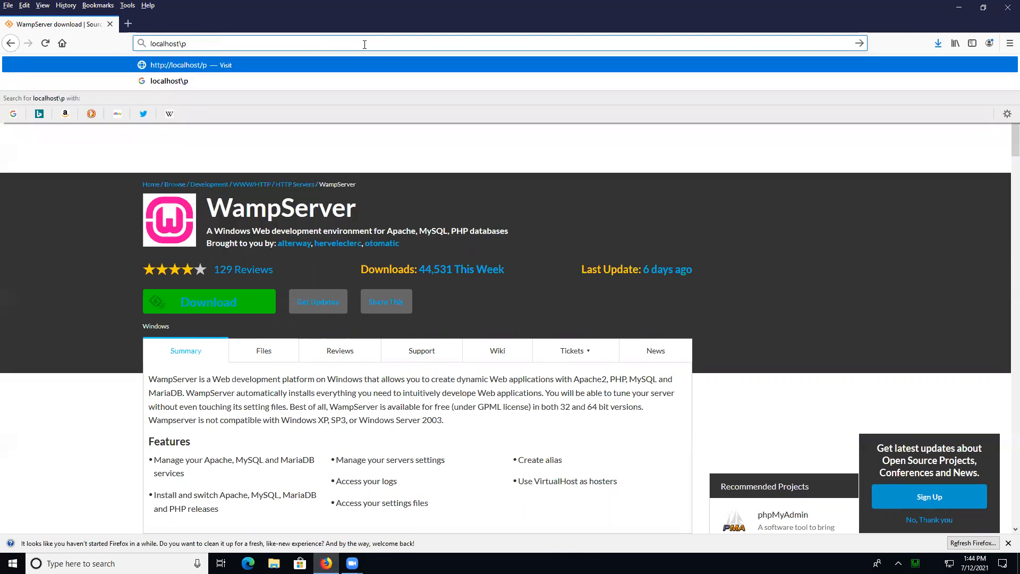
text(hpmyadmin)
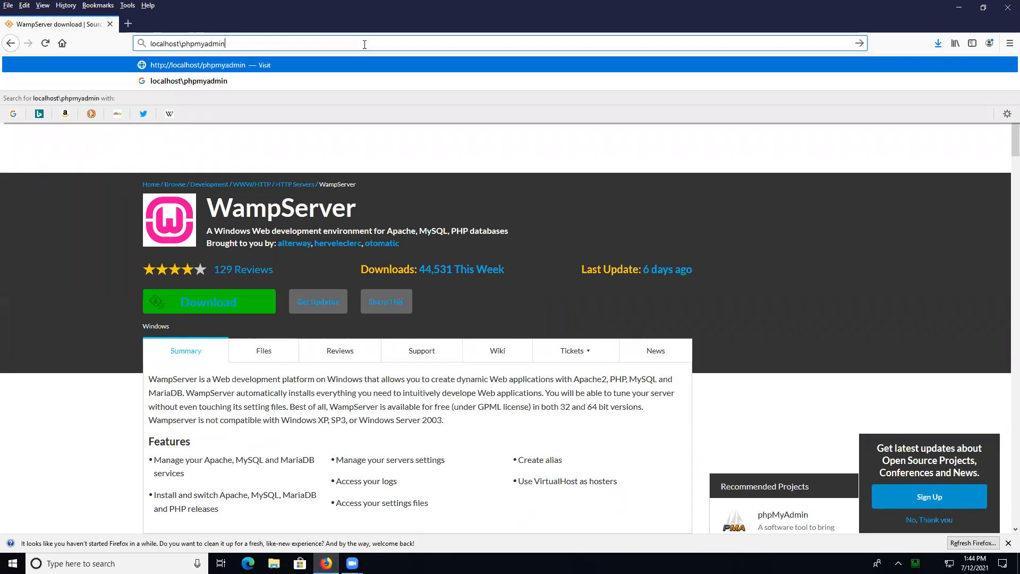
key(Return)
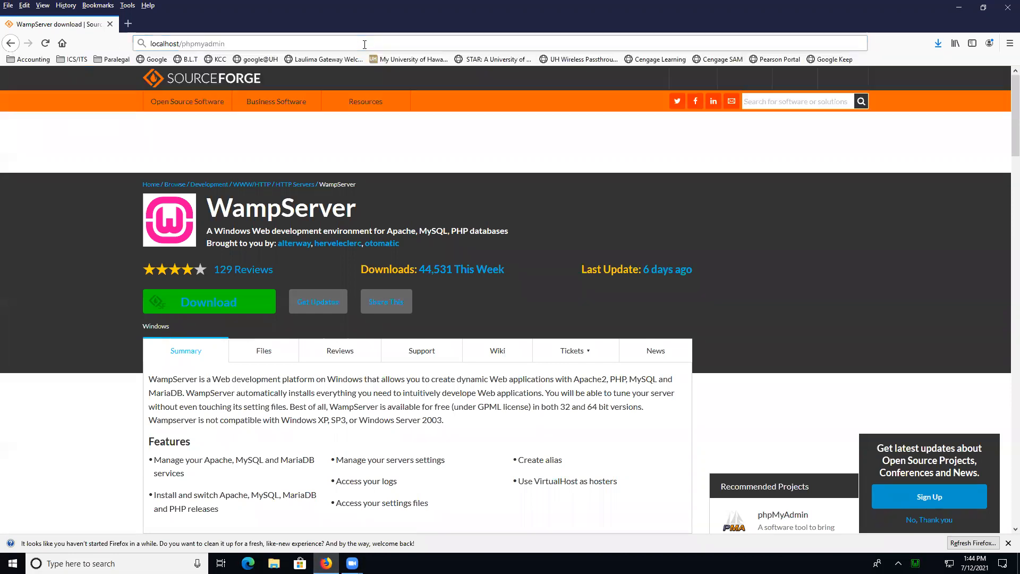
Log in to phpMyAdmin as root with an empty password, using MySQL as the server choice.
mouse_move(388, 98)
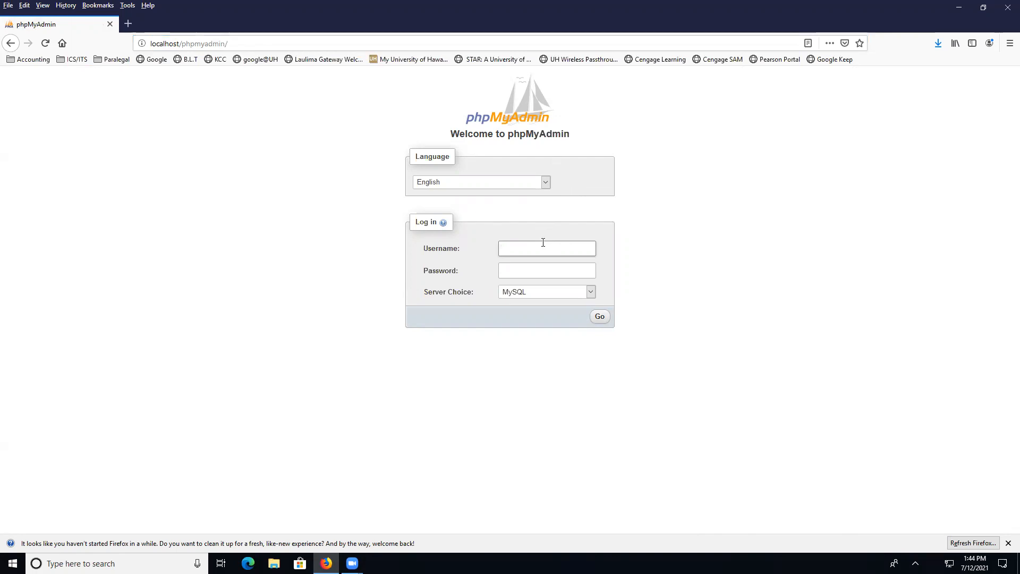
text(oot)
click(590, 292)
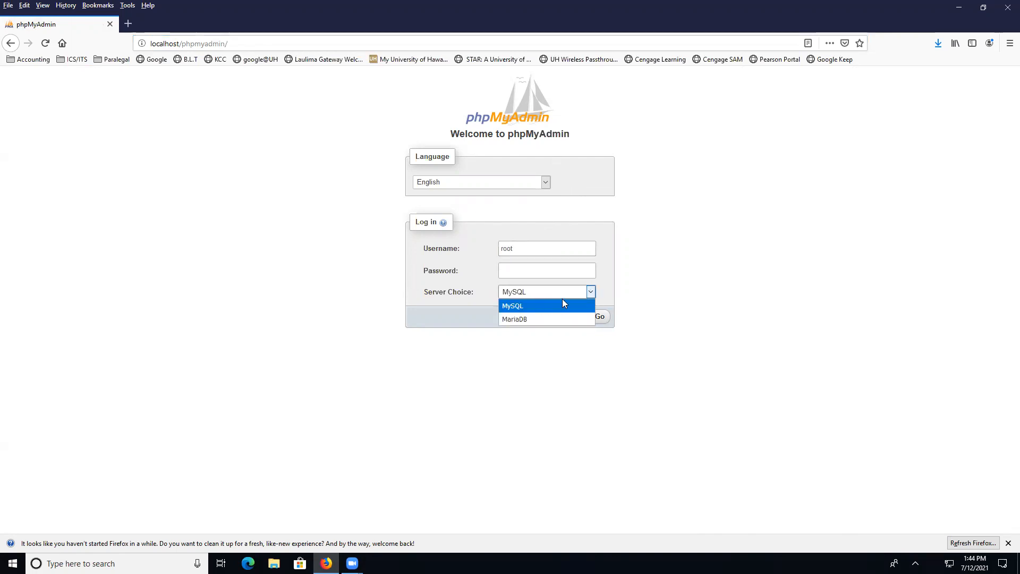
click(575, 305)
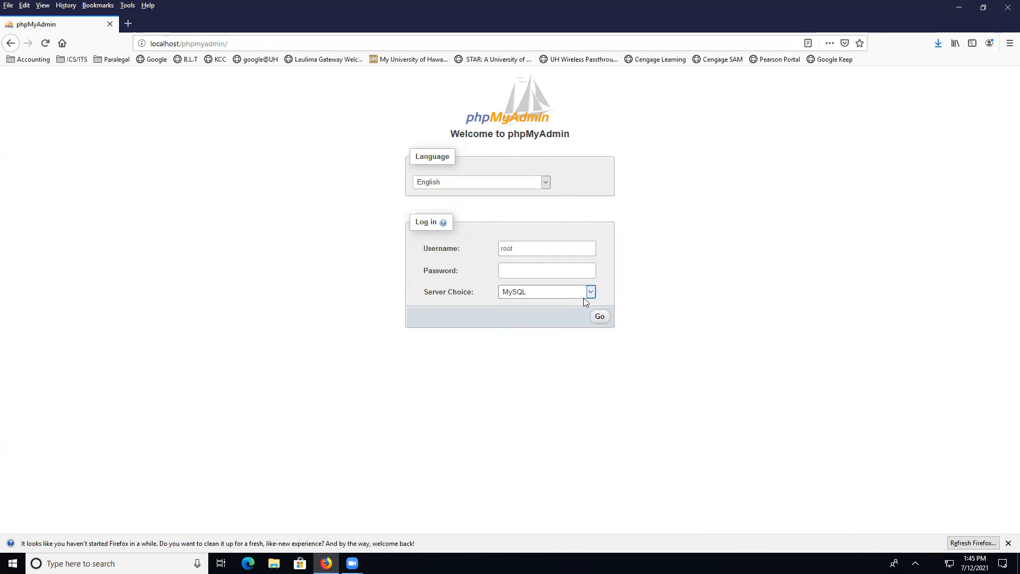
click(599, 316)
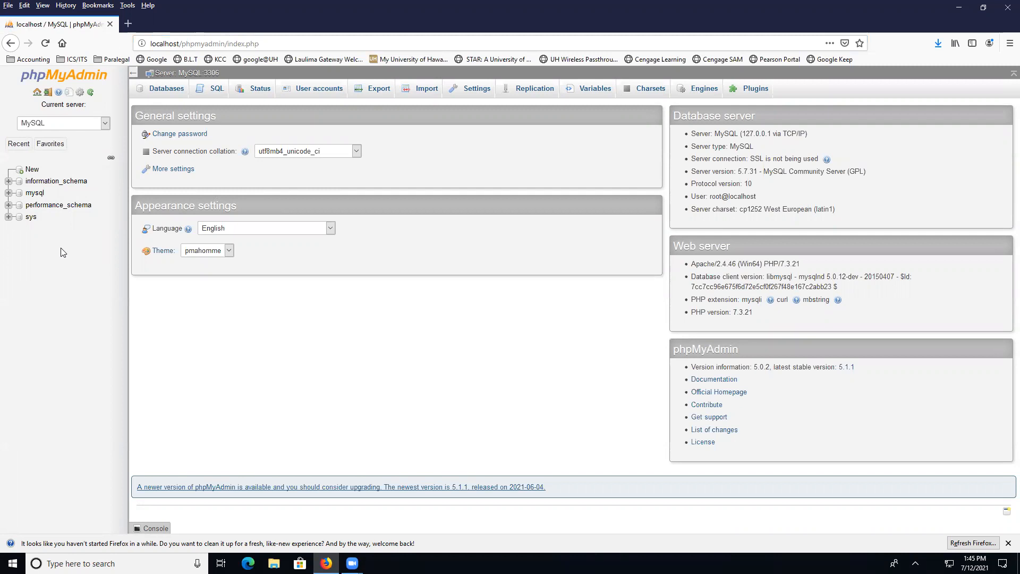
Look through the server's database list and status pages, and return to the phpMyAdmin home page.
click(158, 92)
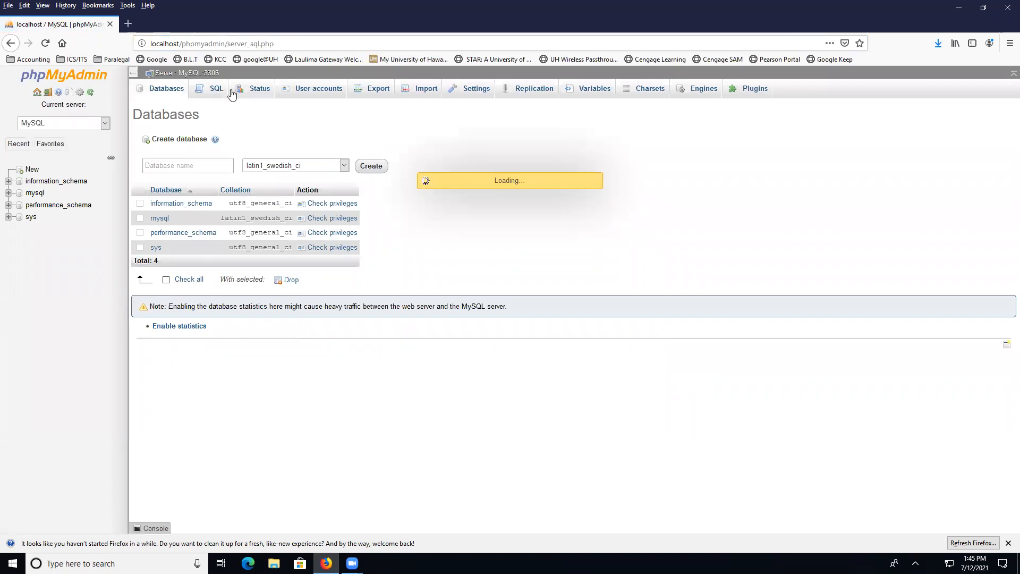
click(251, 91)
click(160, 88)
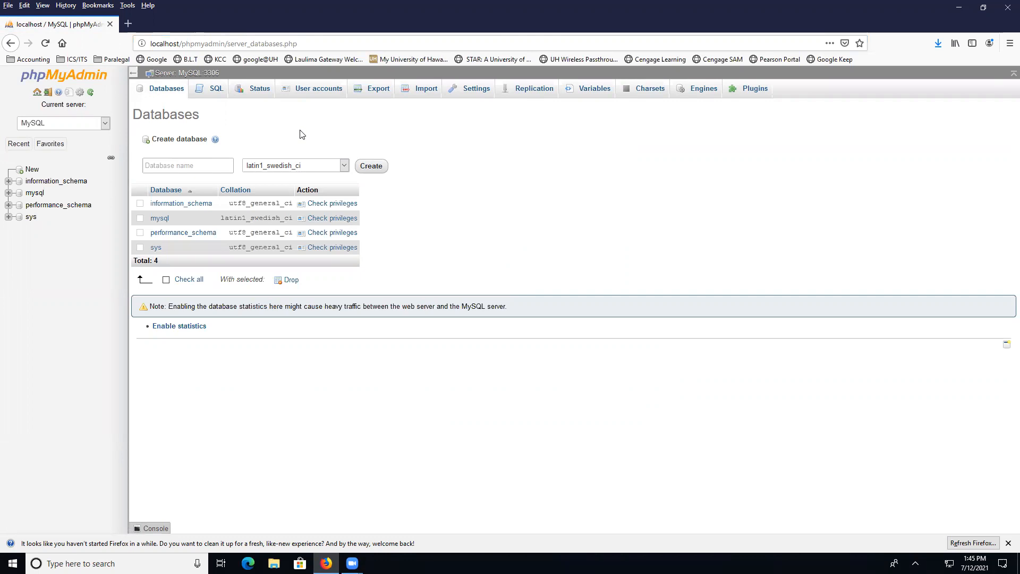
click(77, 79)
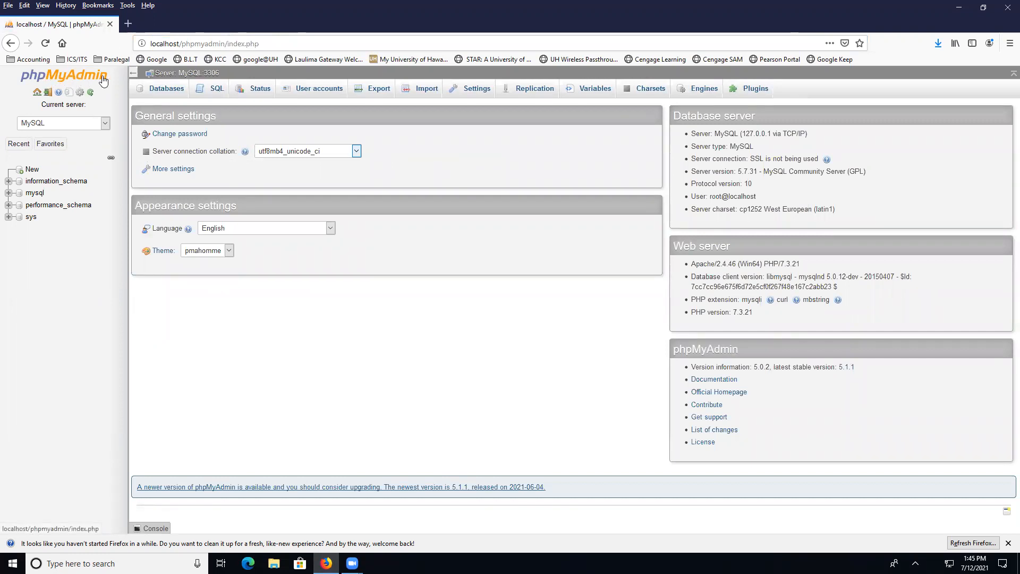
click(37, 92)
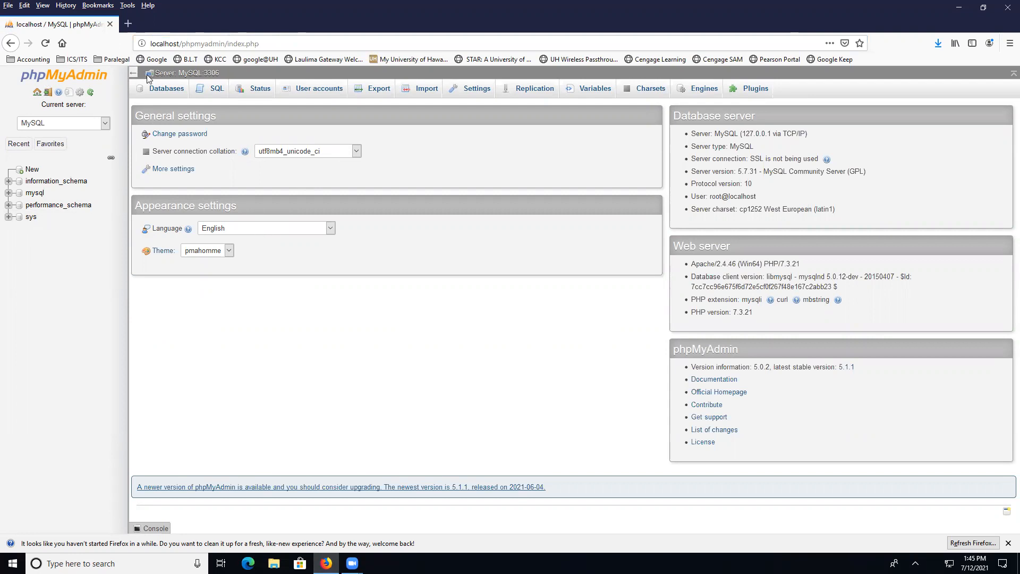
Create a new database named with a person's first name, keeping the latin1_swedish_ci collation.
click(174, 89)
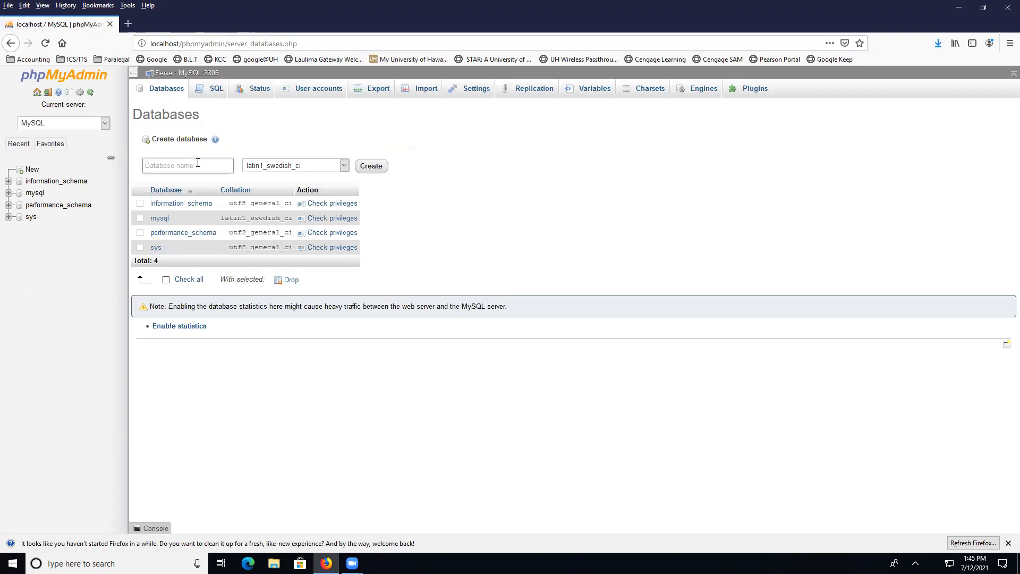
click(196, 163)
text(dale)
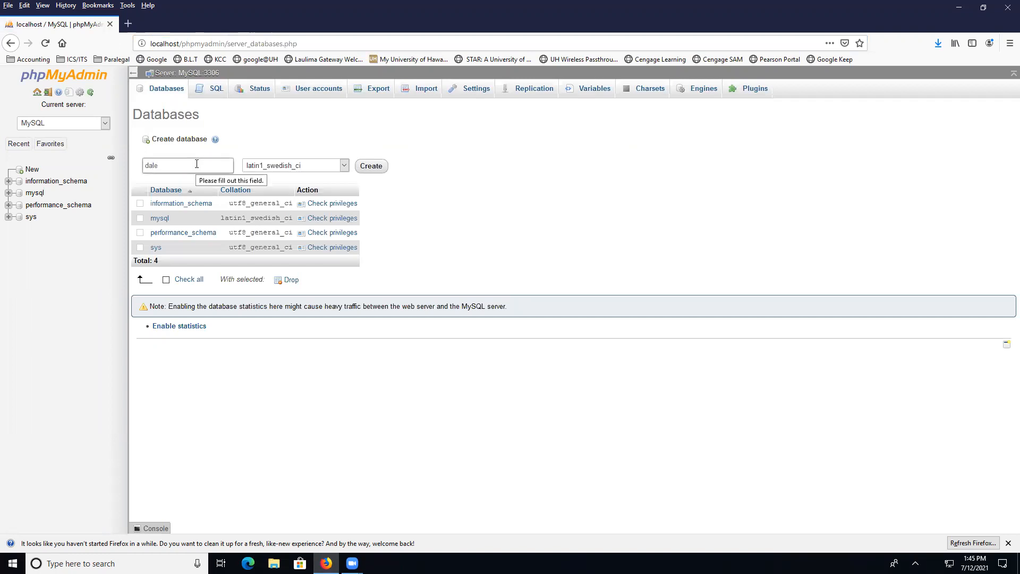
click(371, 166)
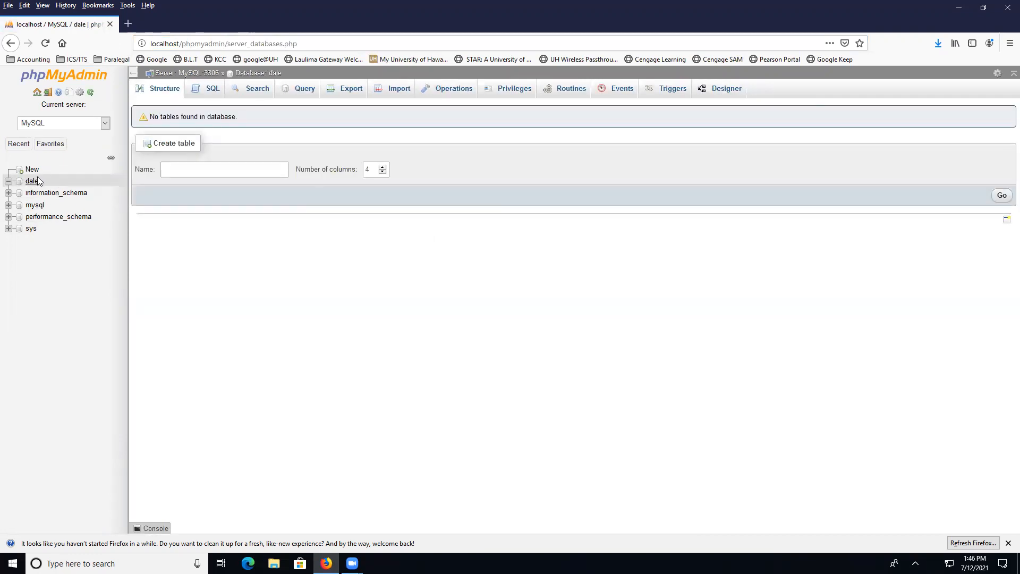
Create a table named products with 4 columns in the new database.
click(218, 168)
text(products)
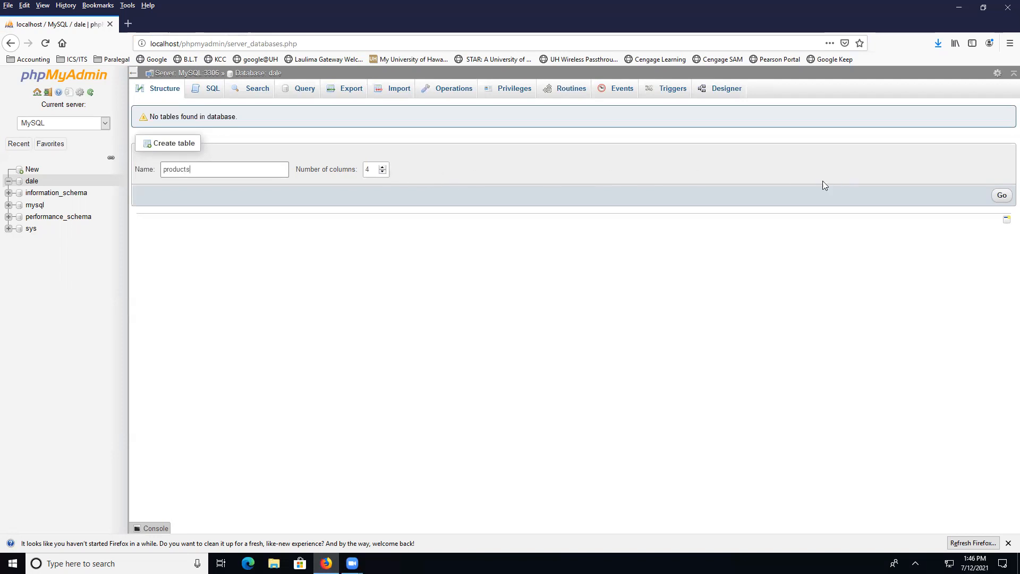
click(1001, 195)
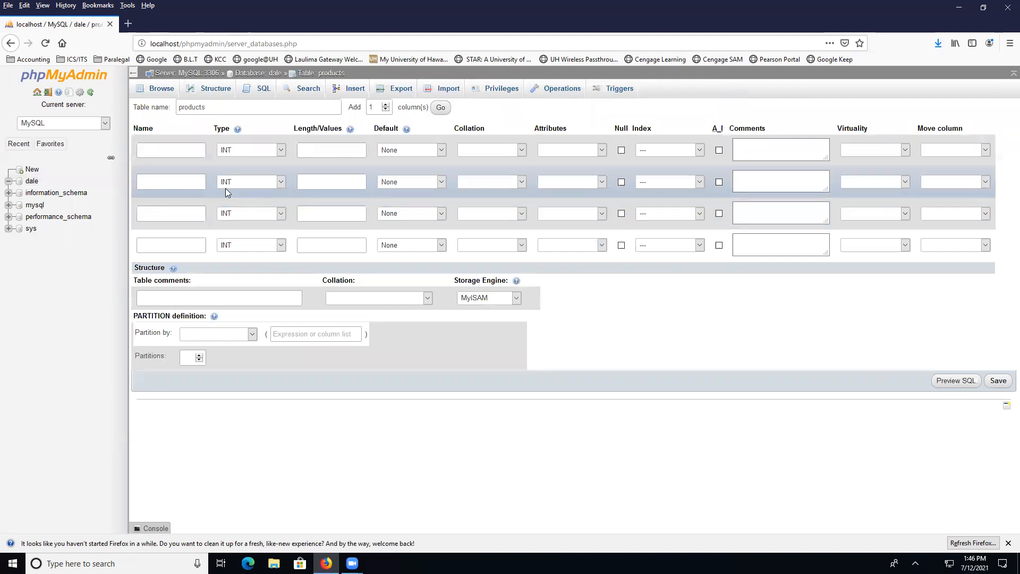
Define the first column as productID of type INT, with auto-increment and a PRIMARY index.
click(185, 150)
text(productID)
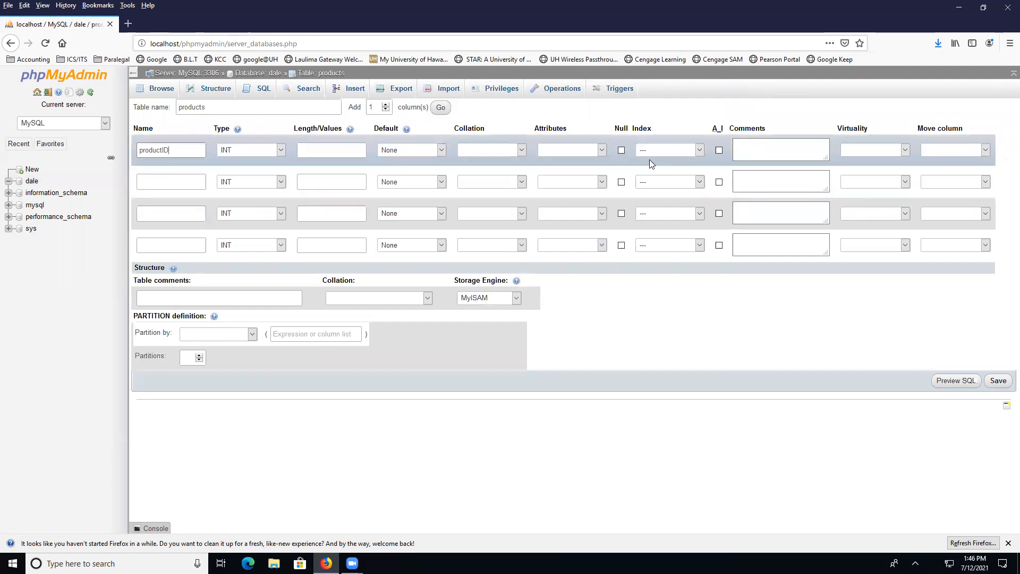
click(719, 151)
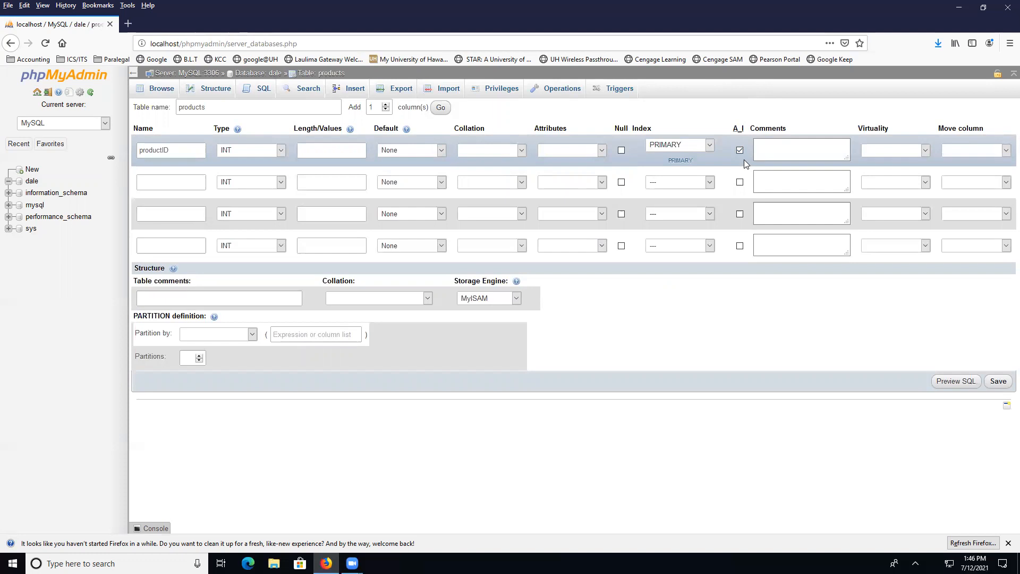
click(348, 157)
click(832, 154)
Define the second column as productName, VARCHAR of length 50, with the comment "Product name".
click(166, 185)
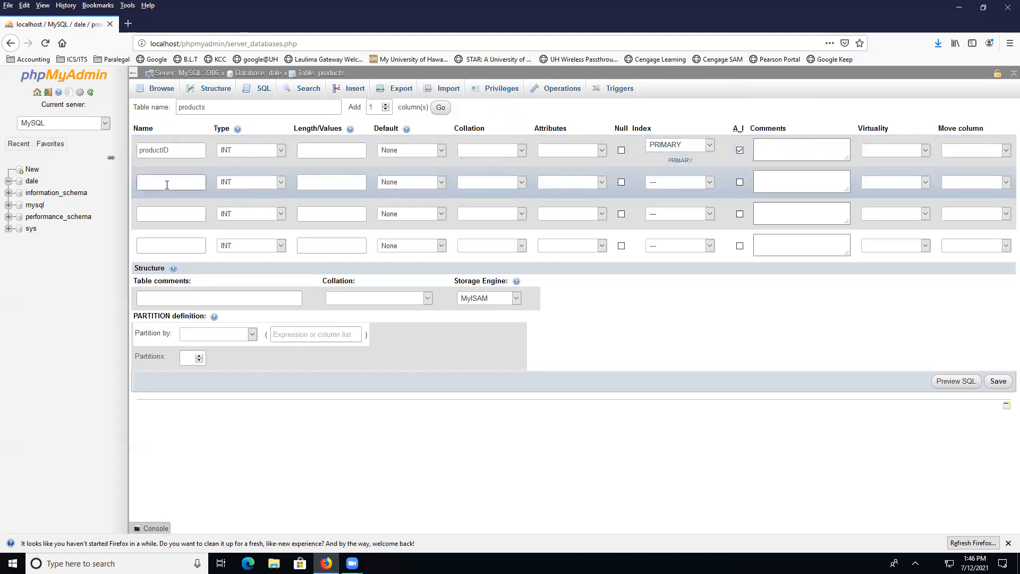
text(prodcut)
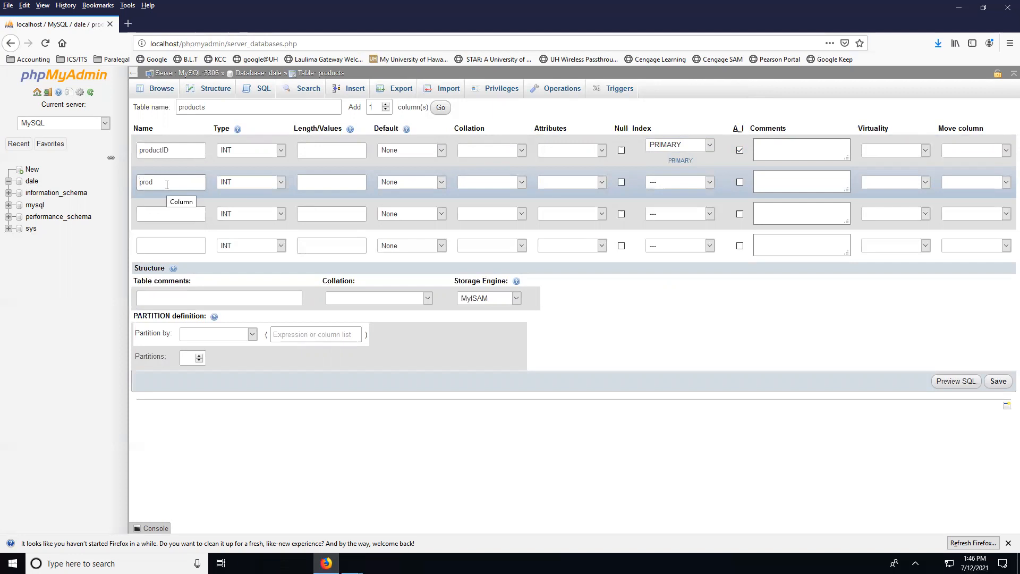
key(BackSpace)
text(uctName)
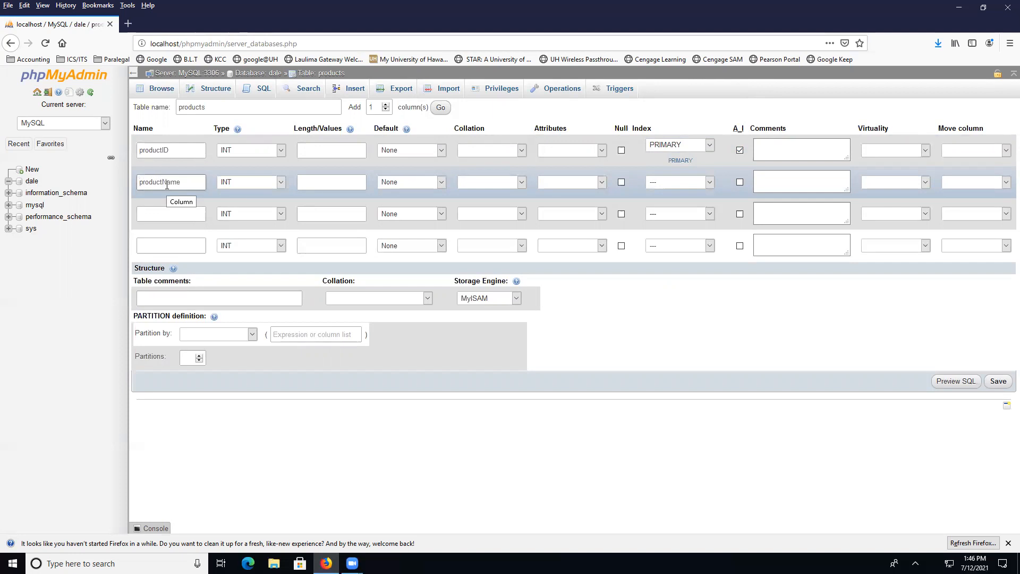
click(281, 183)
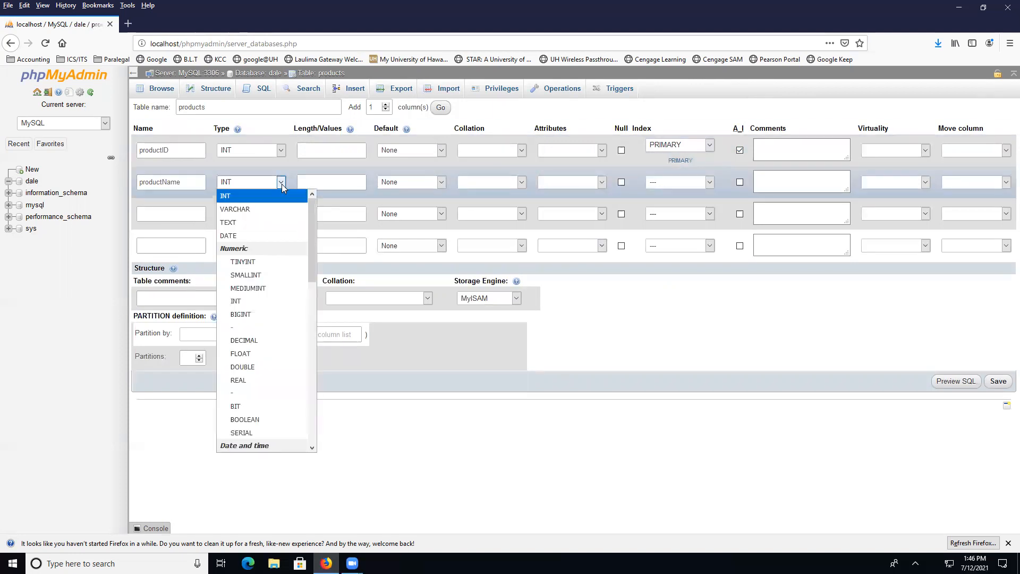
click(268, 209)
click(350, 184)
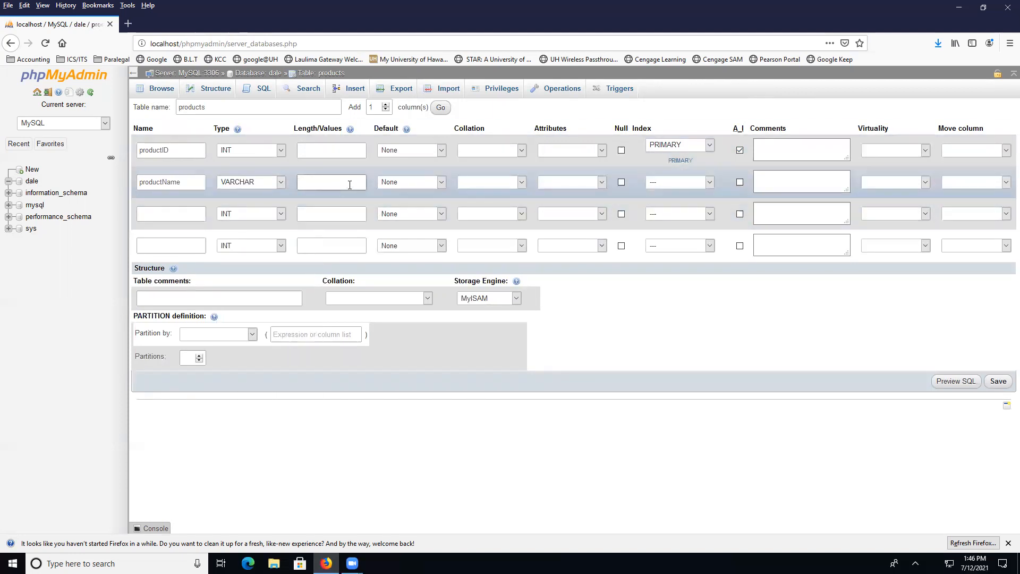
text(50)
key(Tab)
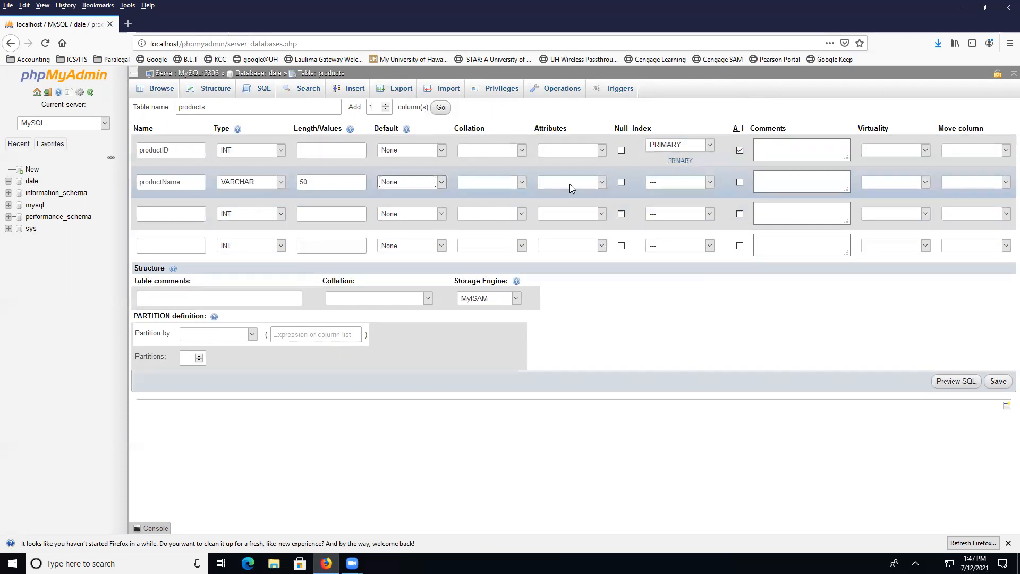
click(764, 181)
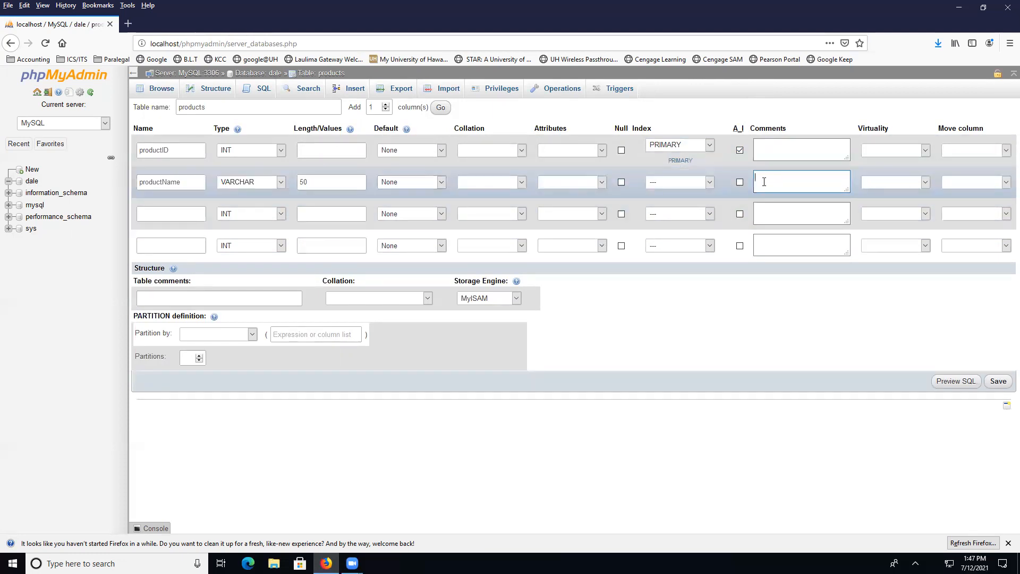
text(Product name)
Define the third column as productType, VARCHAR of length 50, with the comment "Type of product - produce, dairy, meat".
click(187, 209)
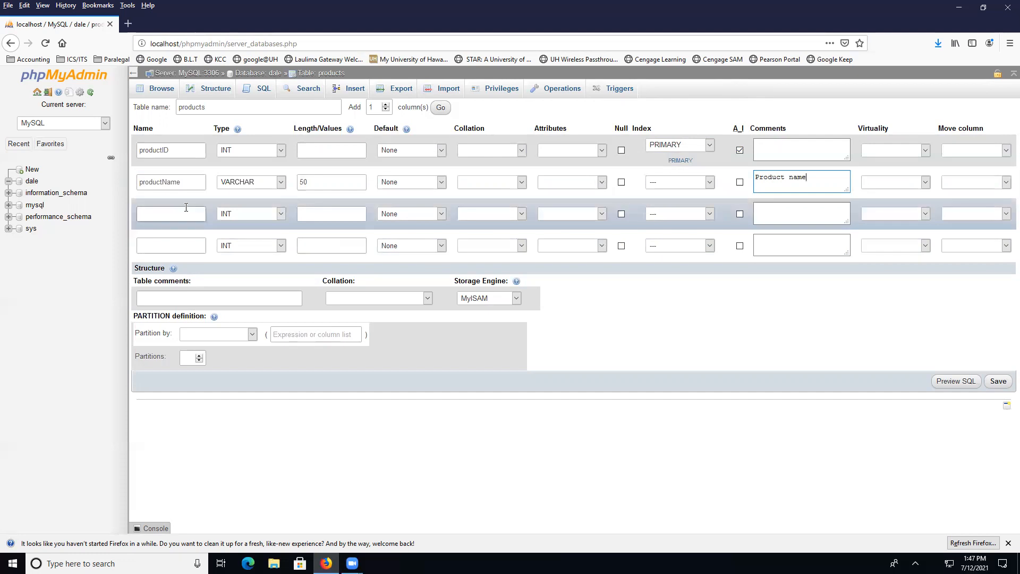
text(productType)
key(Tab)
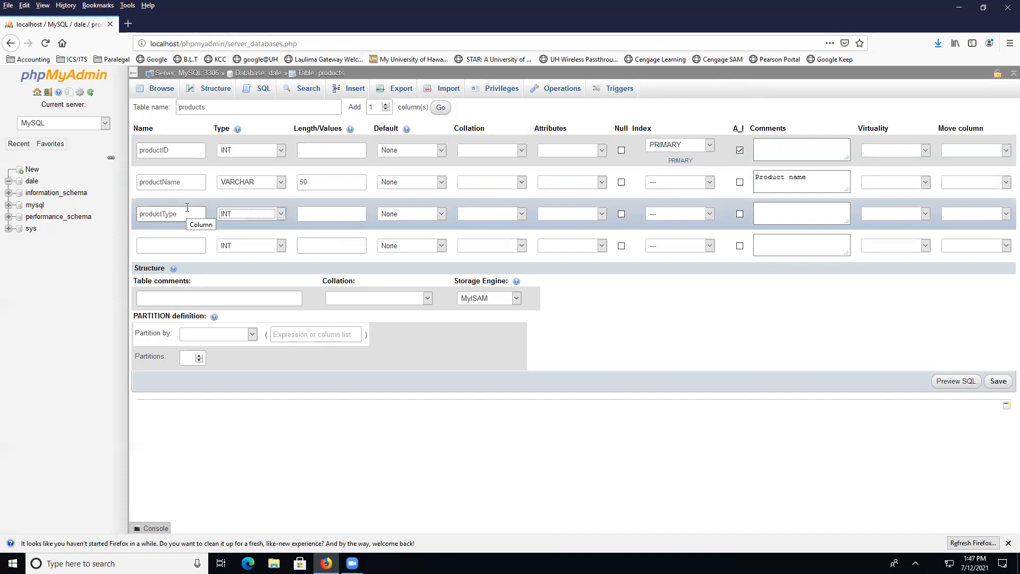
key(Down)
key(Tab)
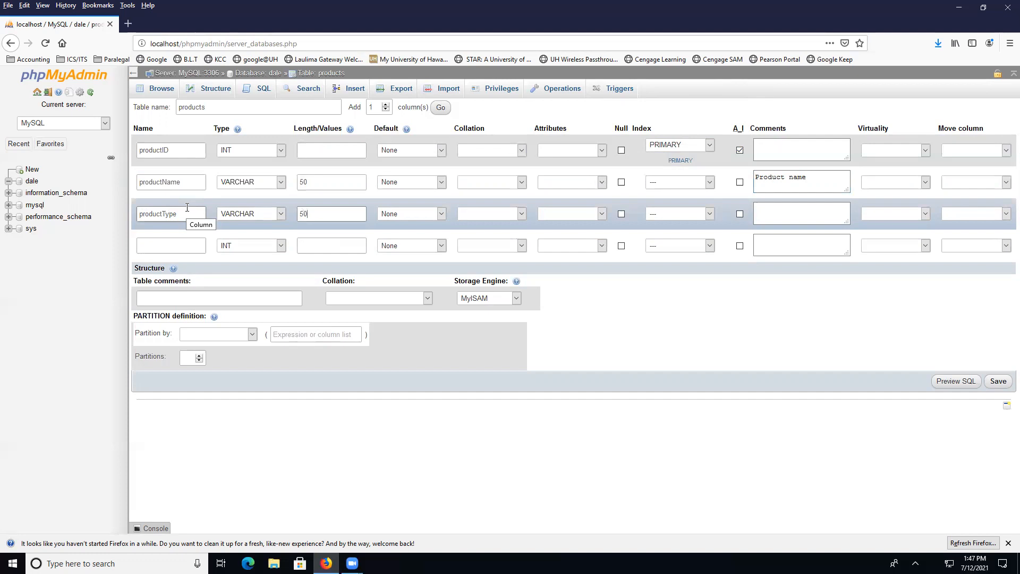
click(758, 215)
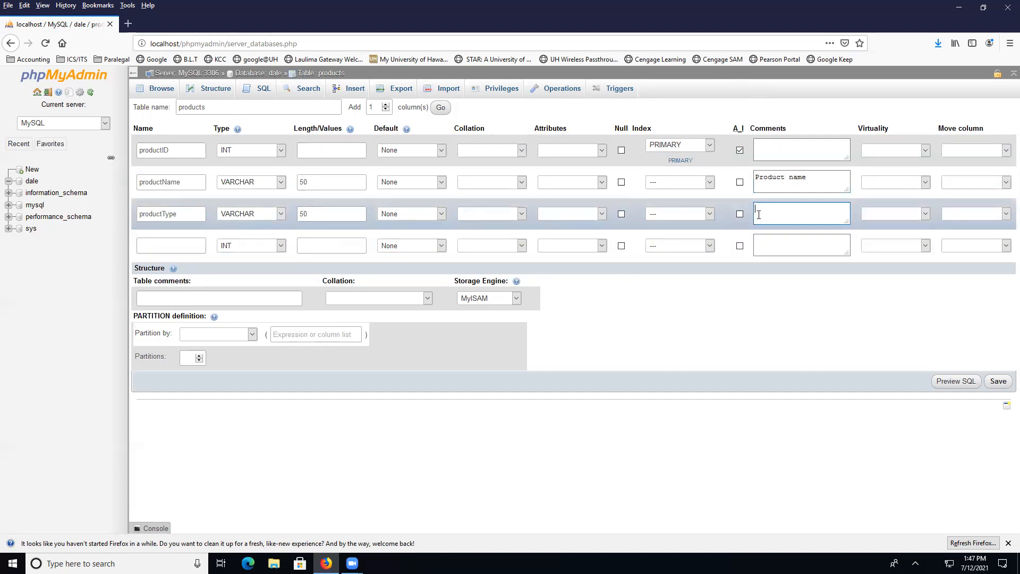
text(Type of pr)
key(BackSpace)
text(oduct - produce, dairy)
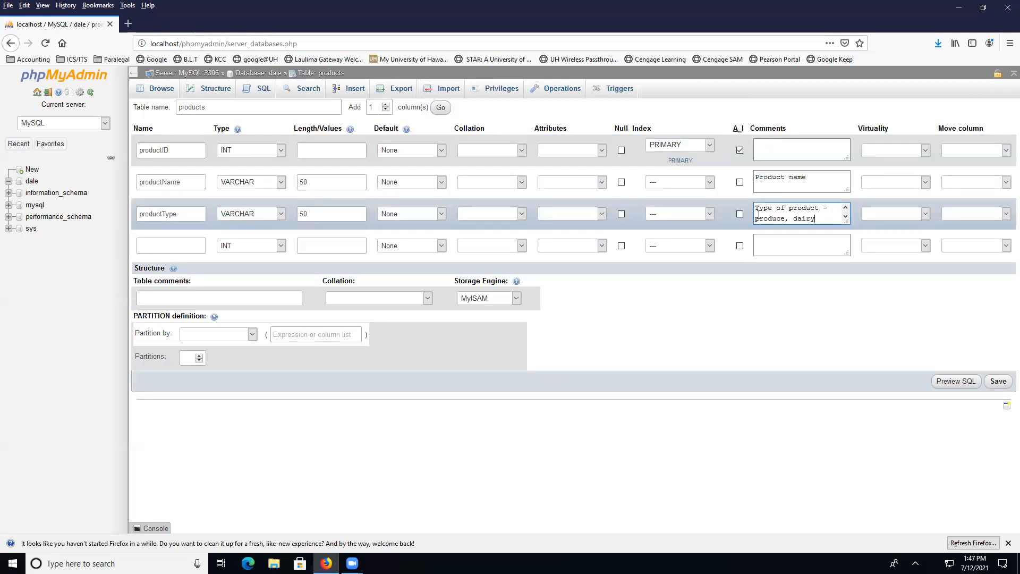
text(, meat)
Define the fourth column as productPrice, INT of length 10, with the comment "Price of product", and save the table.
click(197, 246)
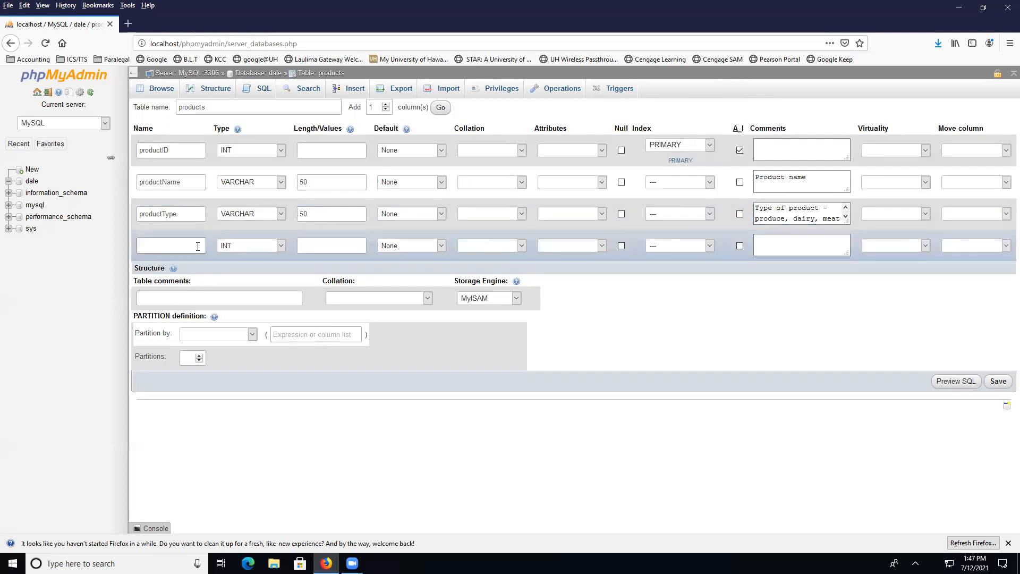
text(productPrice)
key(Tab)
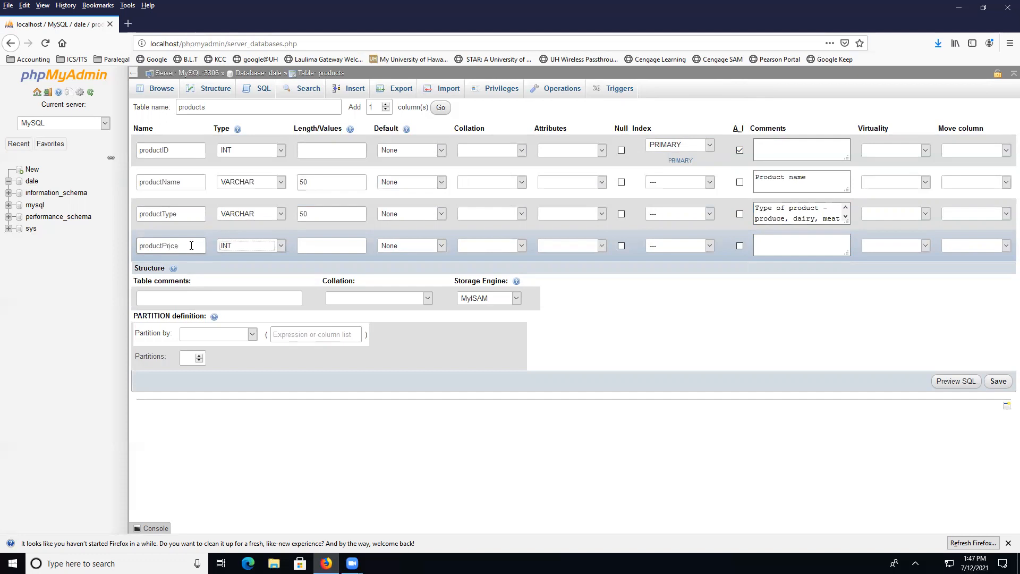
click(282, 247)
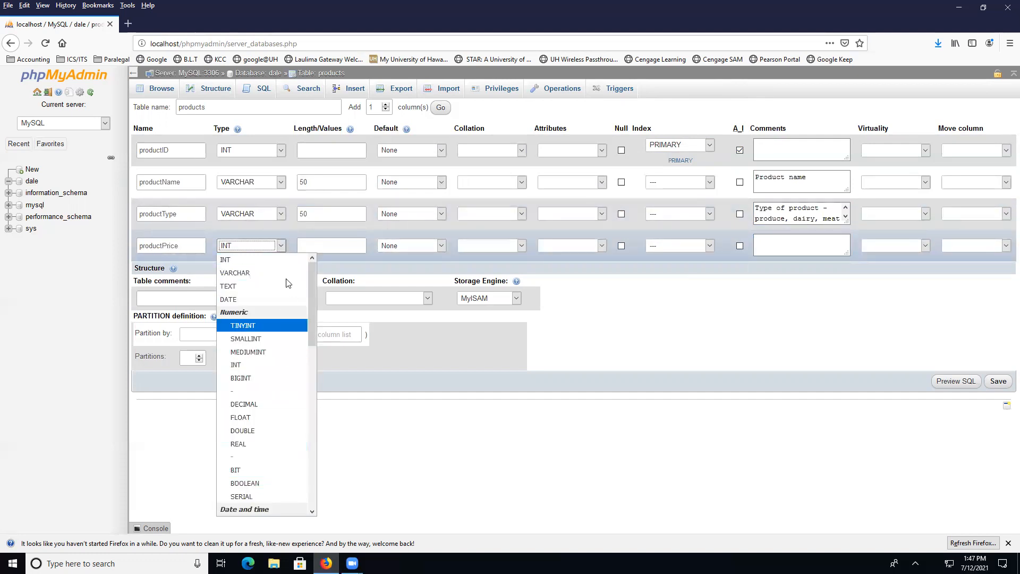
click(282, 246)
click(338, 245)
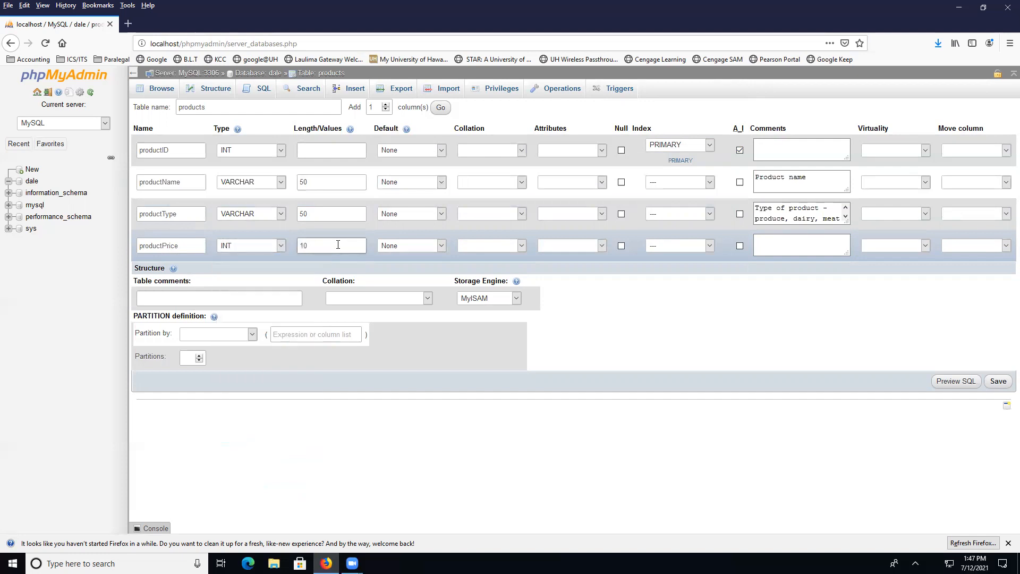
click(784, 238)
text(Price of product)
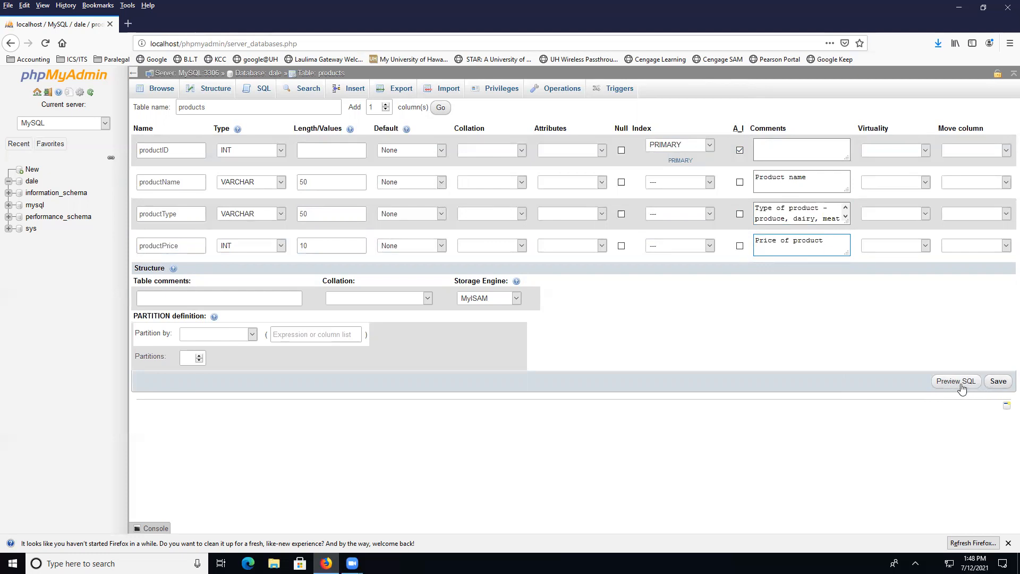
click(999, 382)
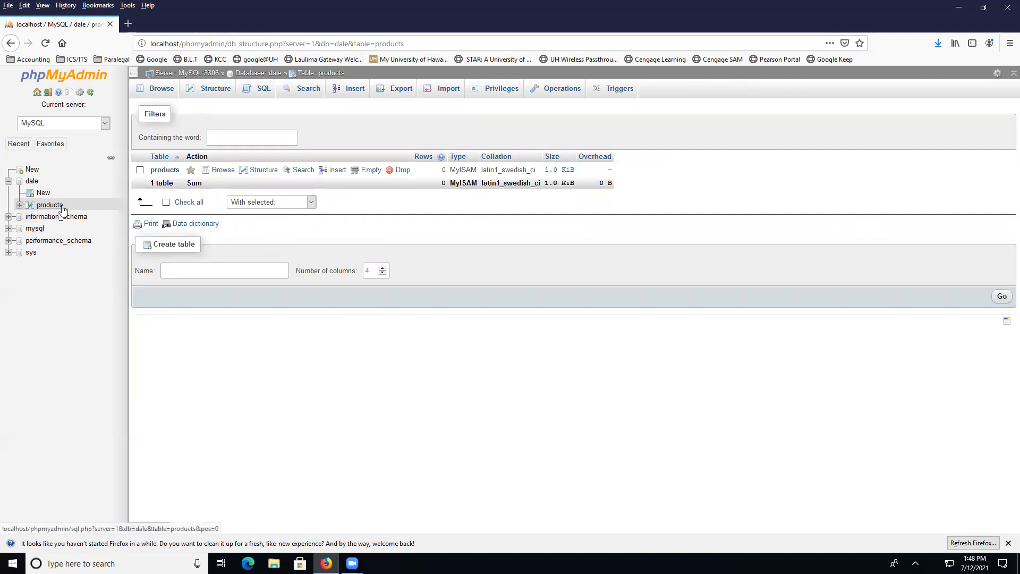
Expand the new database's products table in the navigation tree to view its columns, and browse the table's contents.
click(10, 182)
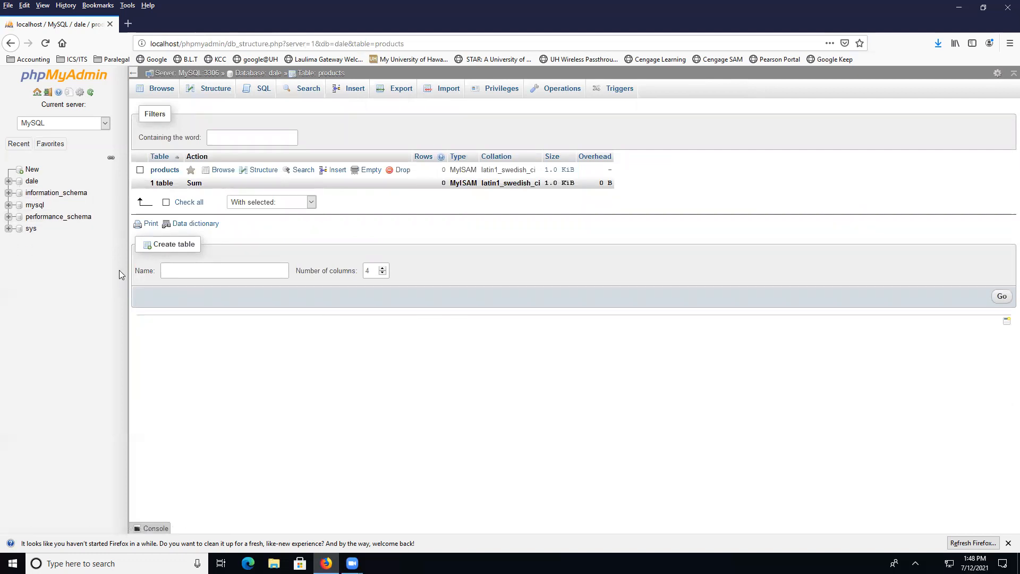
click(9, 182)
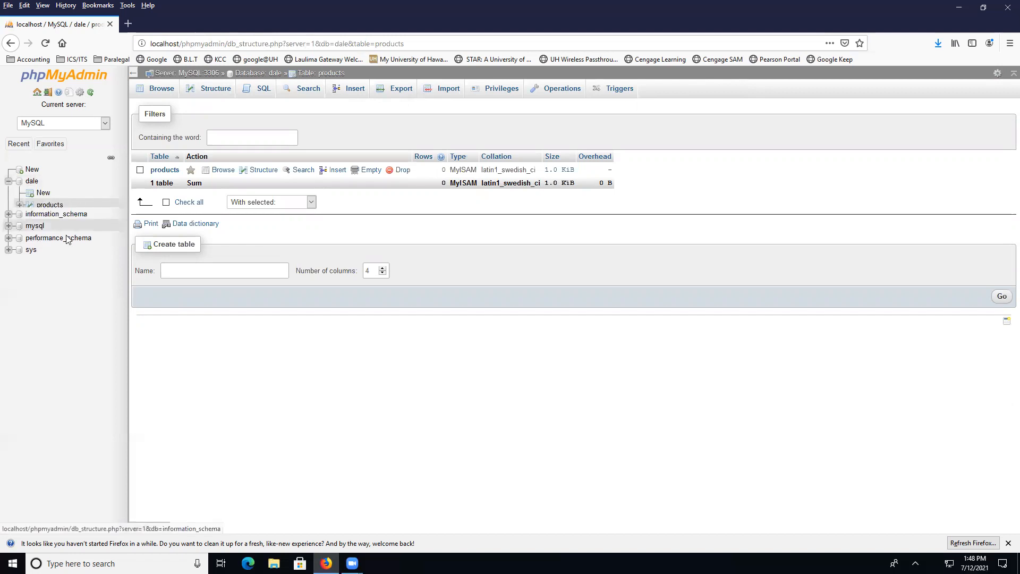
click(20, 206)
click(30, 216)
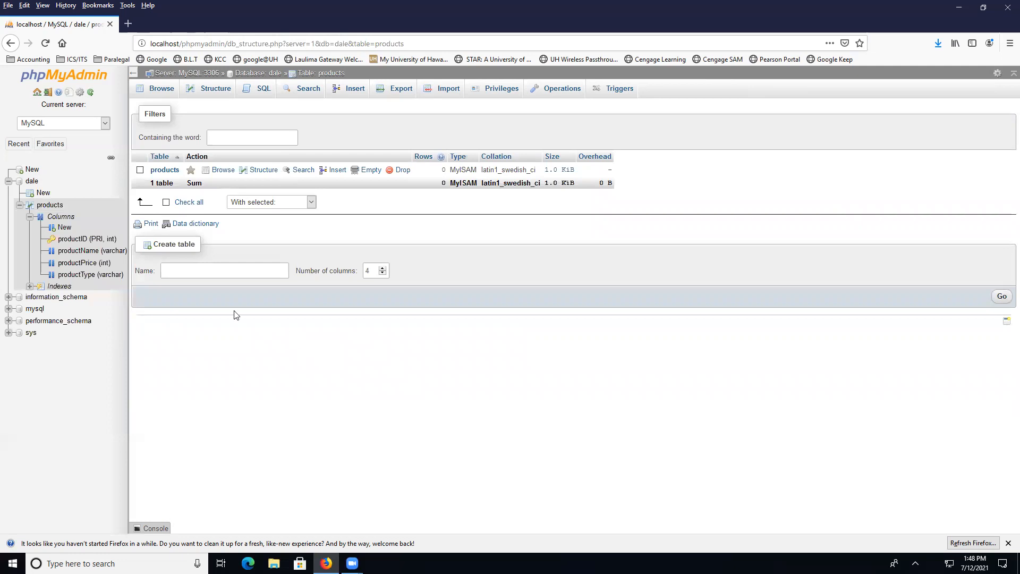
click(50, 205)
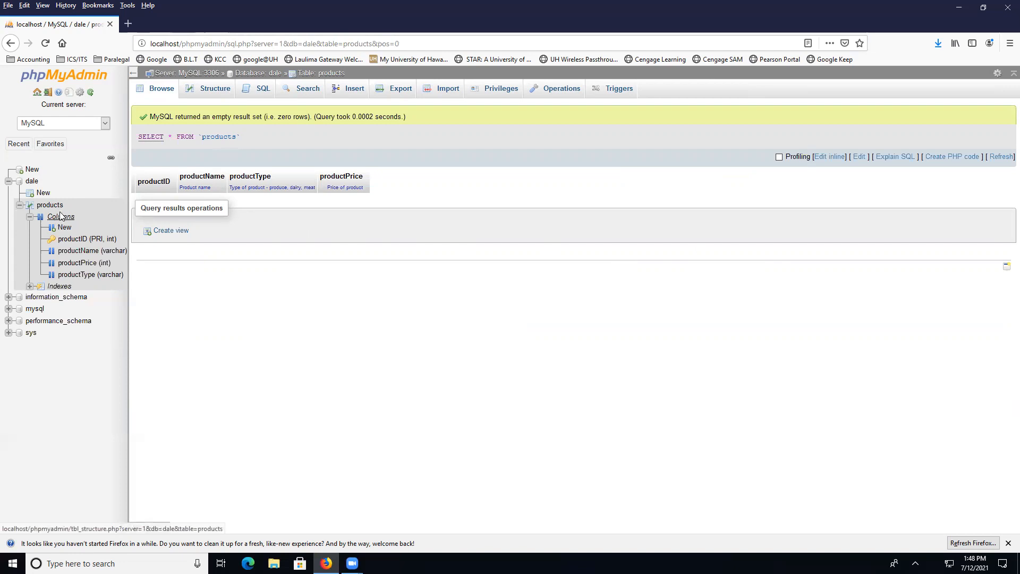
Start inserting rows into the products table, giving the first row productName milk, productType dairy and productPrice 5.50.
click(32, 181)
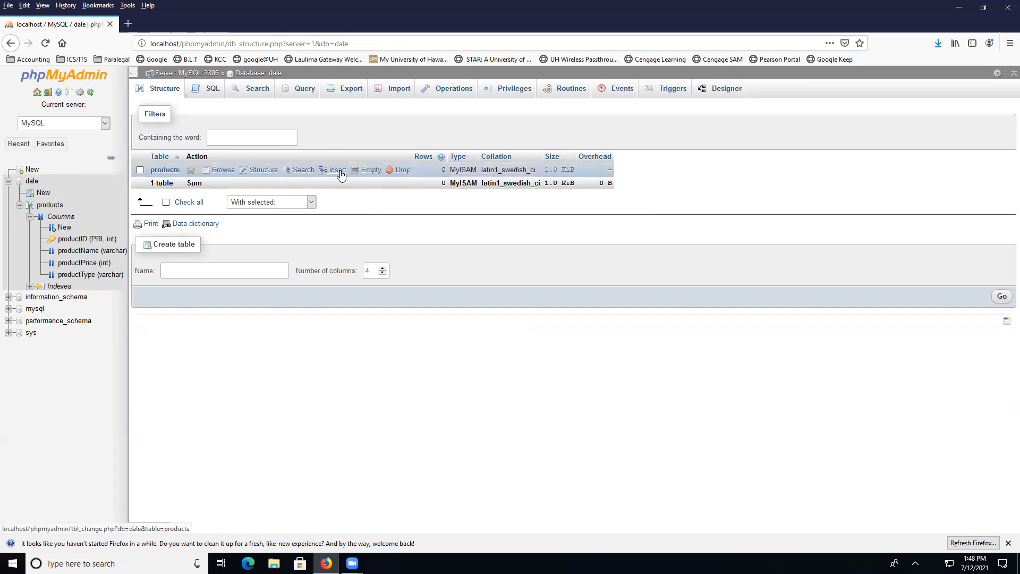
click(338, 170)
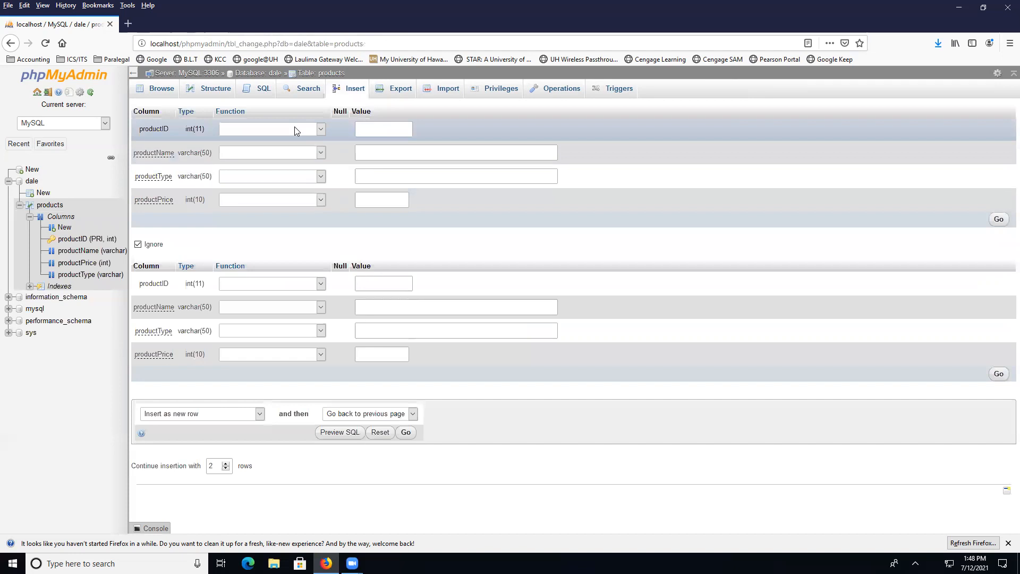
click(294, 130)
click(348, 146)
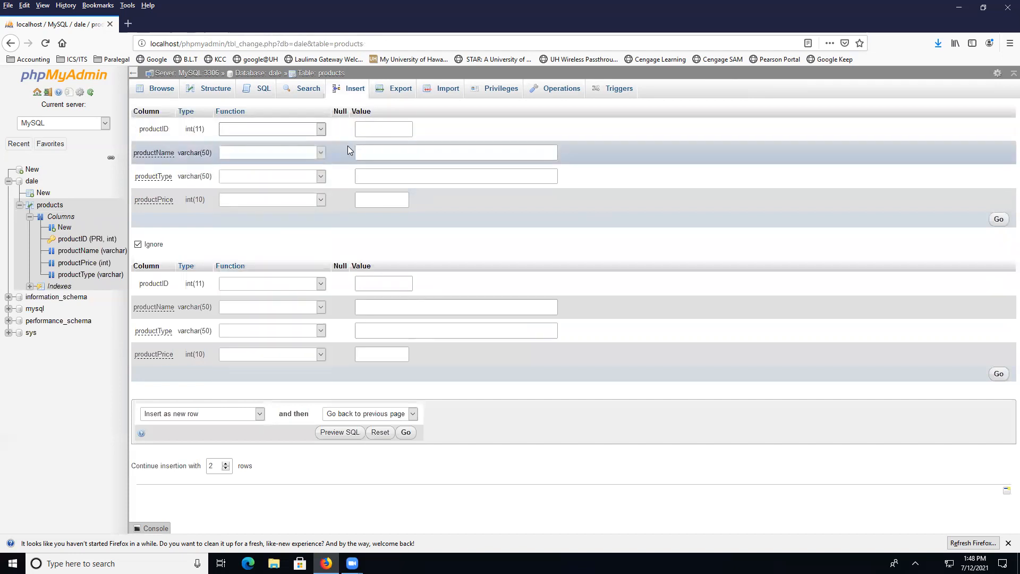
click(297, 153)
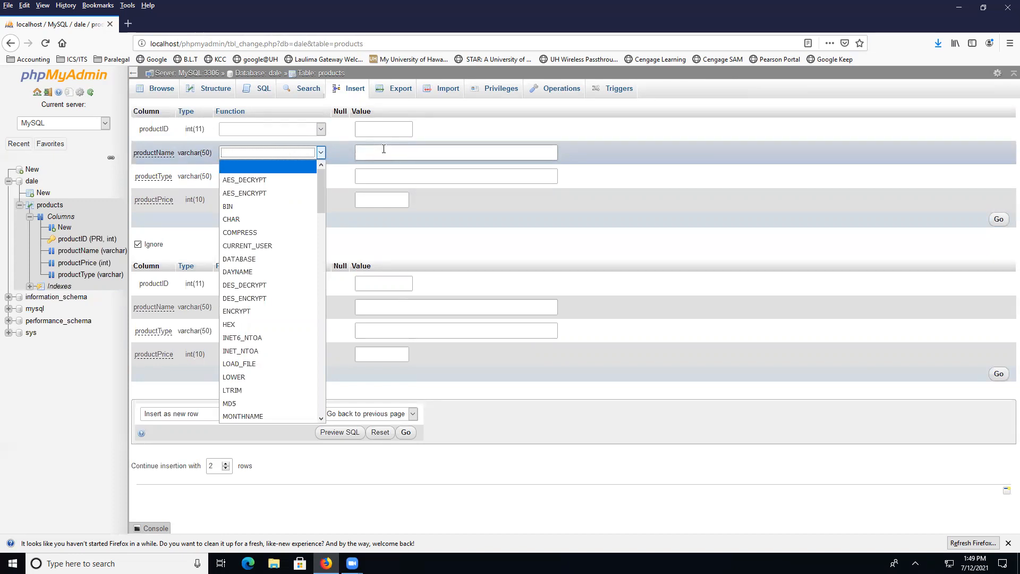
click(333, 149)
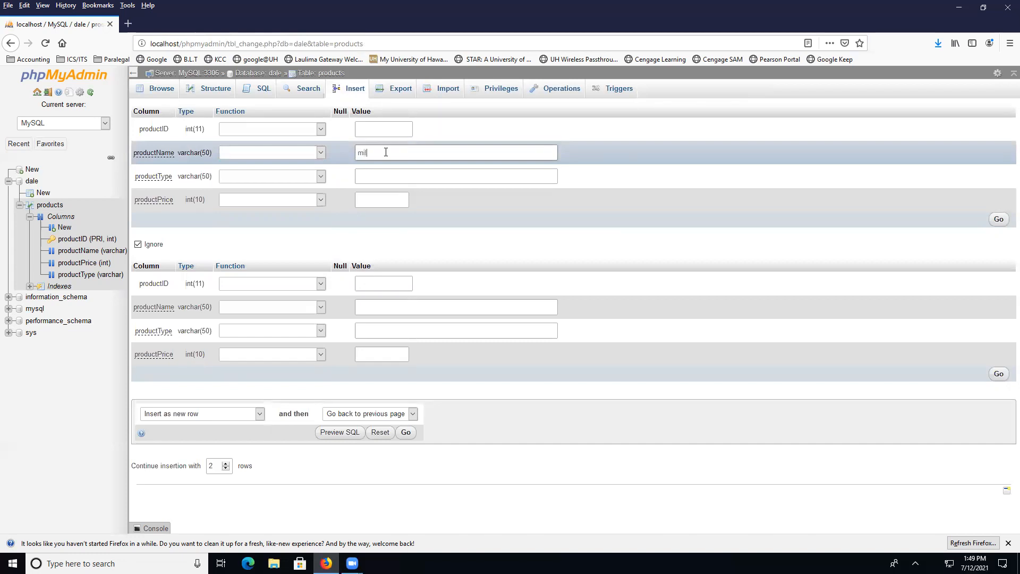
click(387, 174)
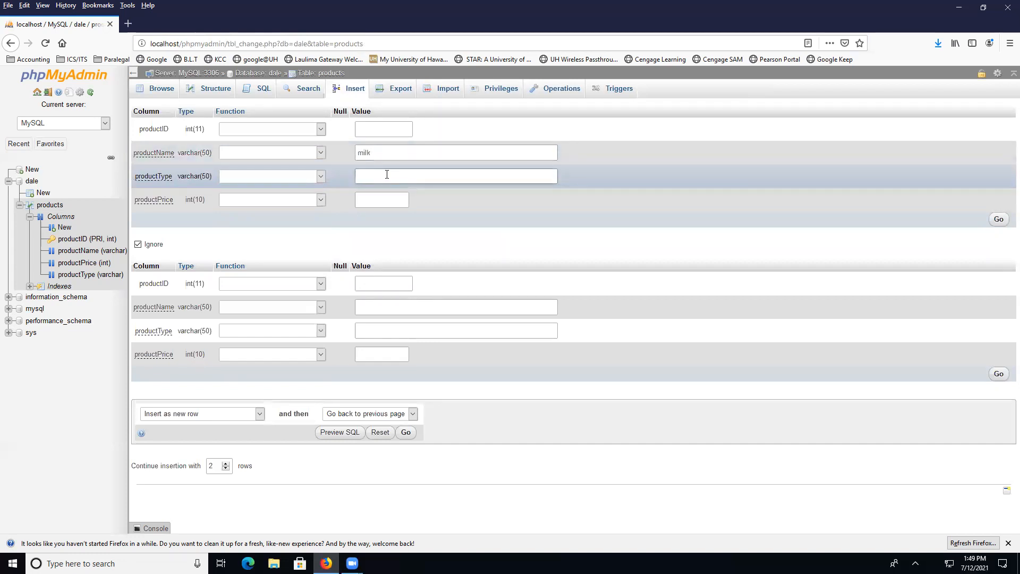
click(378, 201)
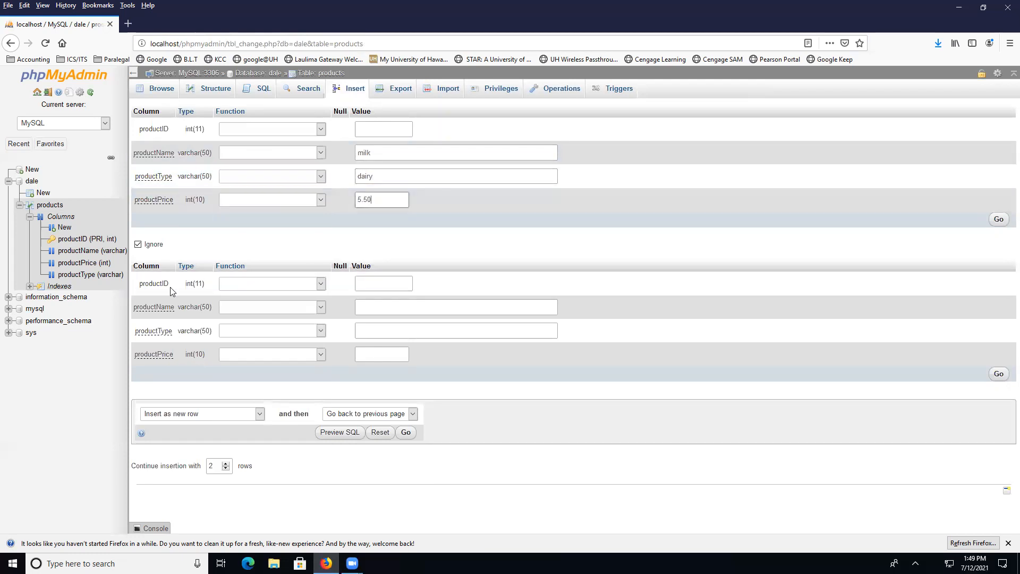
Fill the second row with productName cabbage, productType produce and productPrice 3.75, and insert both rows.
click(385, 311)
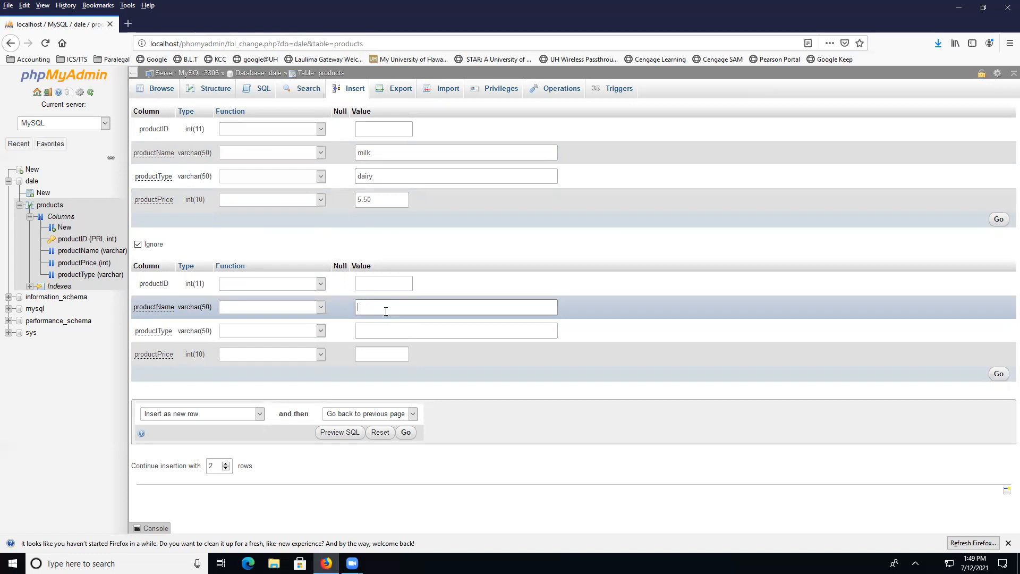
key(Tab)
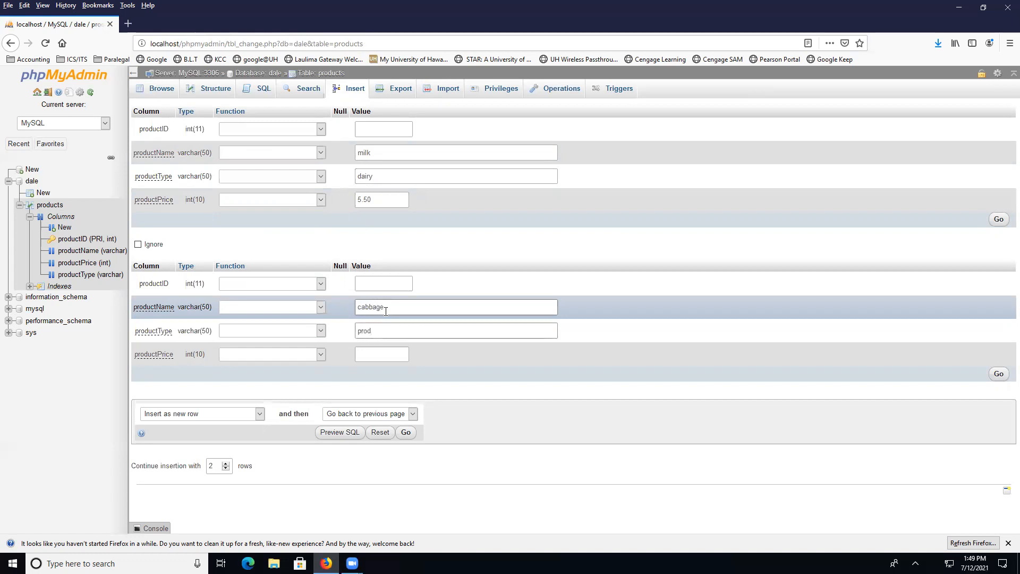
key(Tab)
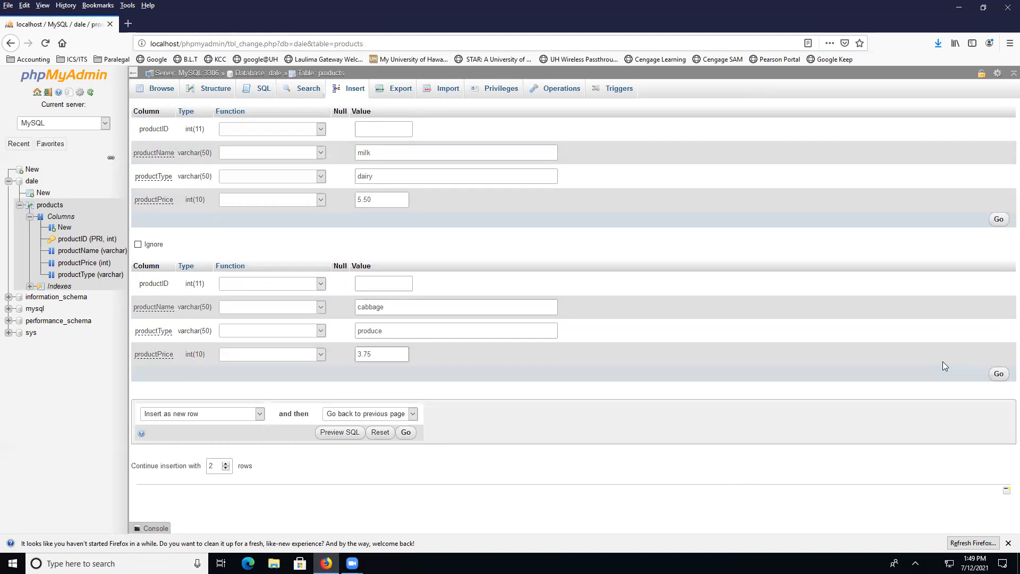
click(997, 373)
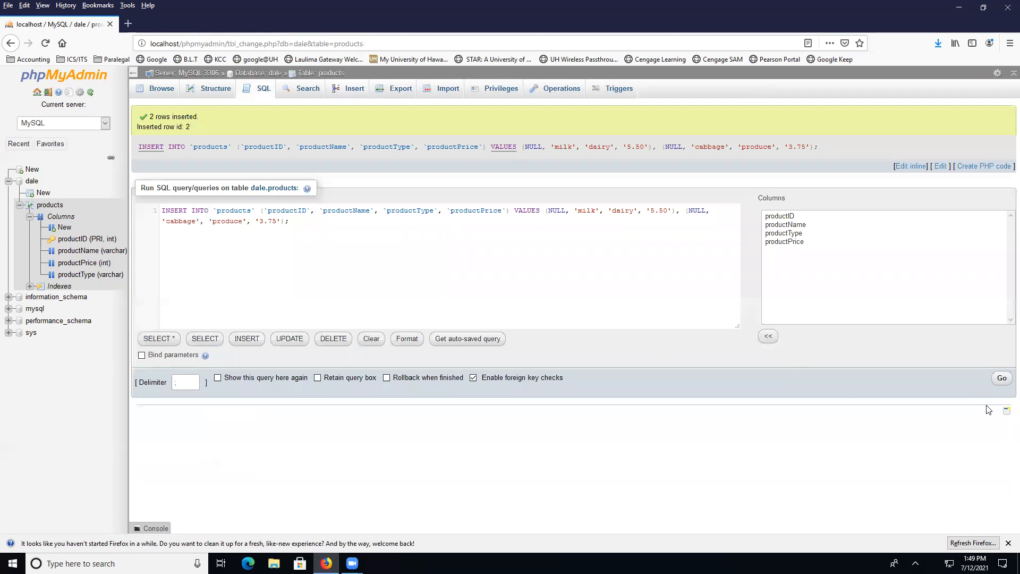
Run the same INSERT query for the milk and cabbage rows again and browse the products table.
click(1001, 378)
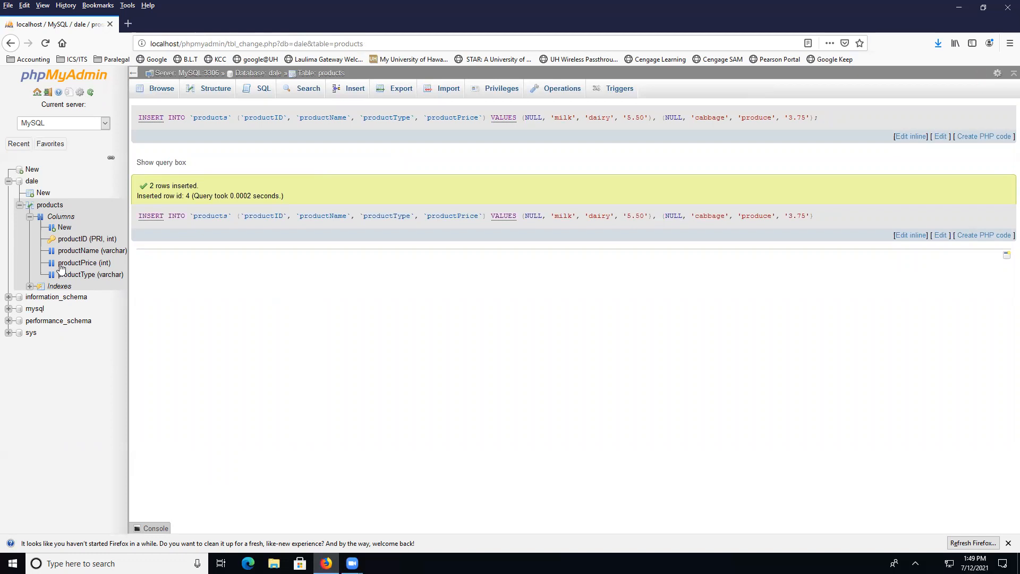
click(49, 205)
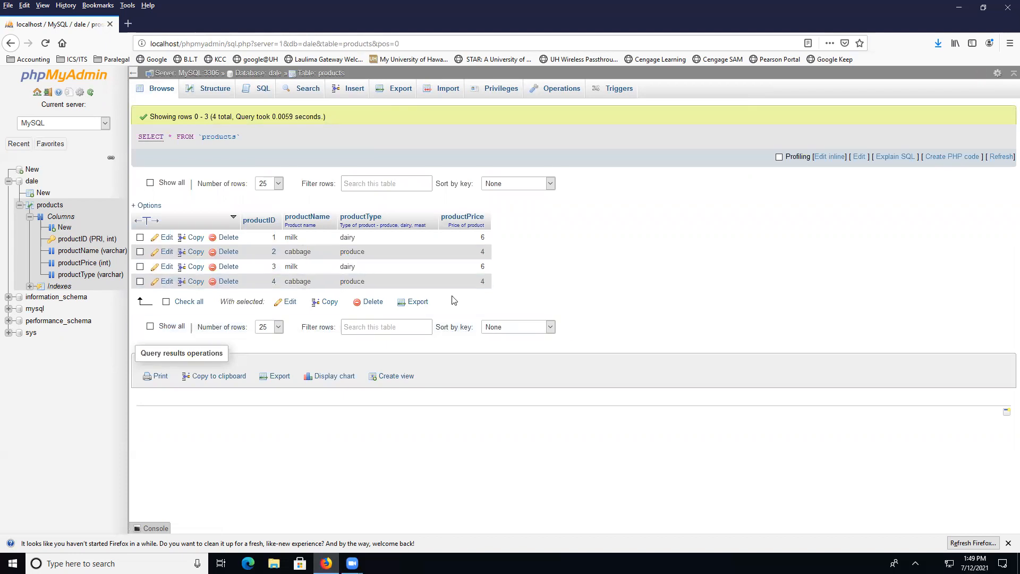
Delete the duplicate milk and cabbage rows with productID 3 and 4 from the products table.
click(140, 266)
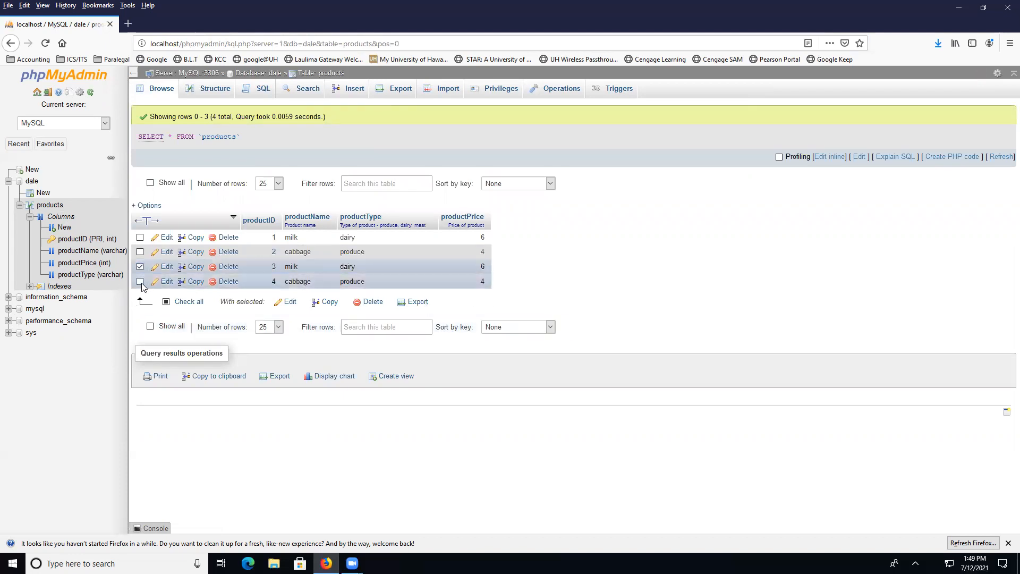
click(140, 281)
click(228, 267)
click(525, 331)
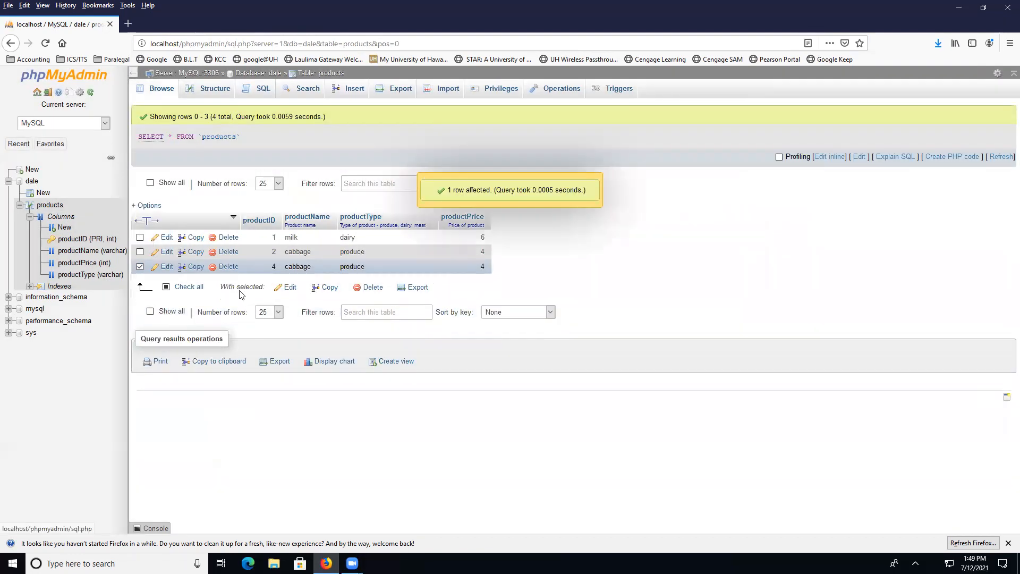
click(229, 266)
click(528, 330)
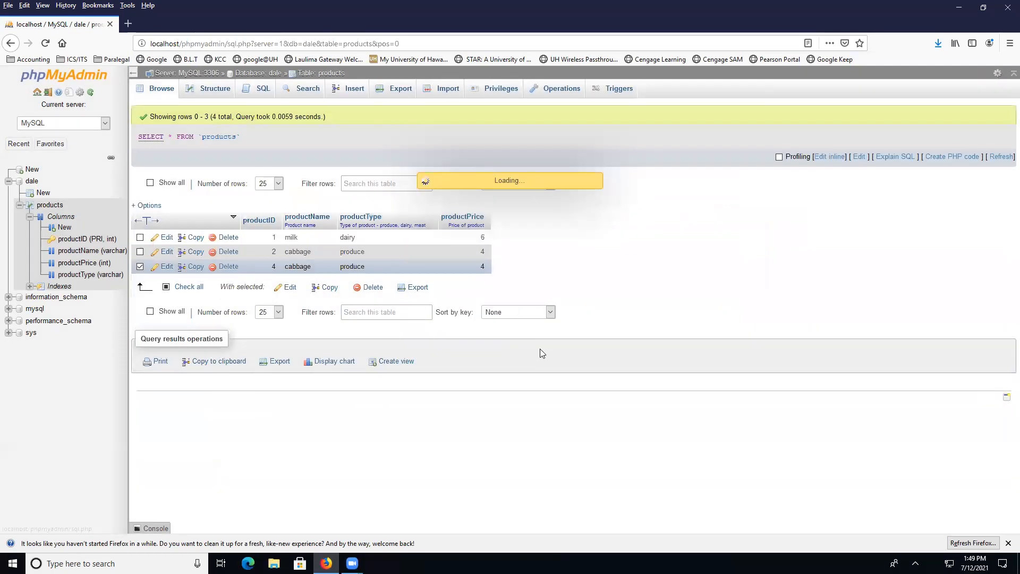